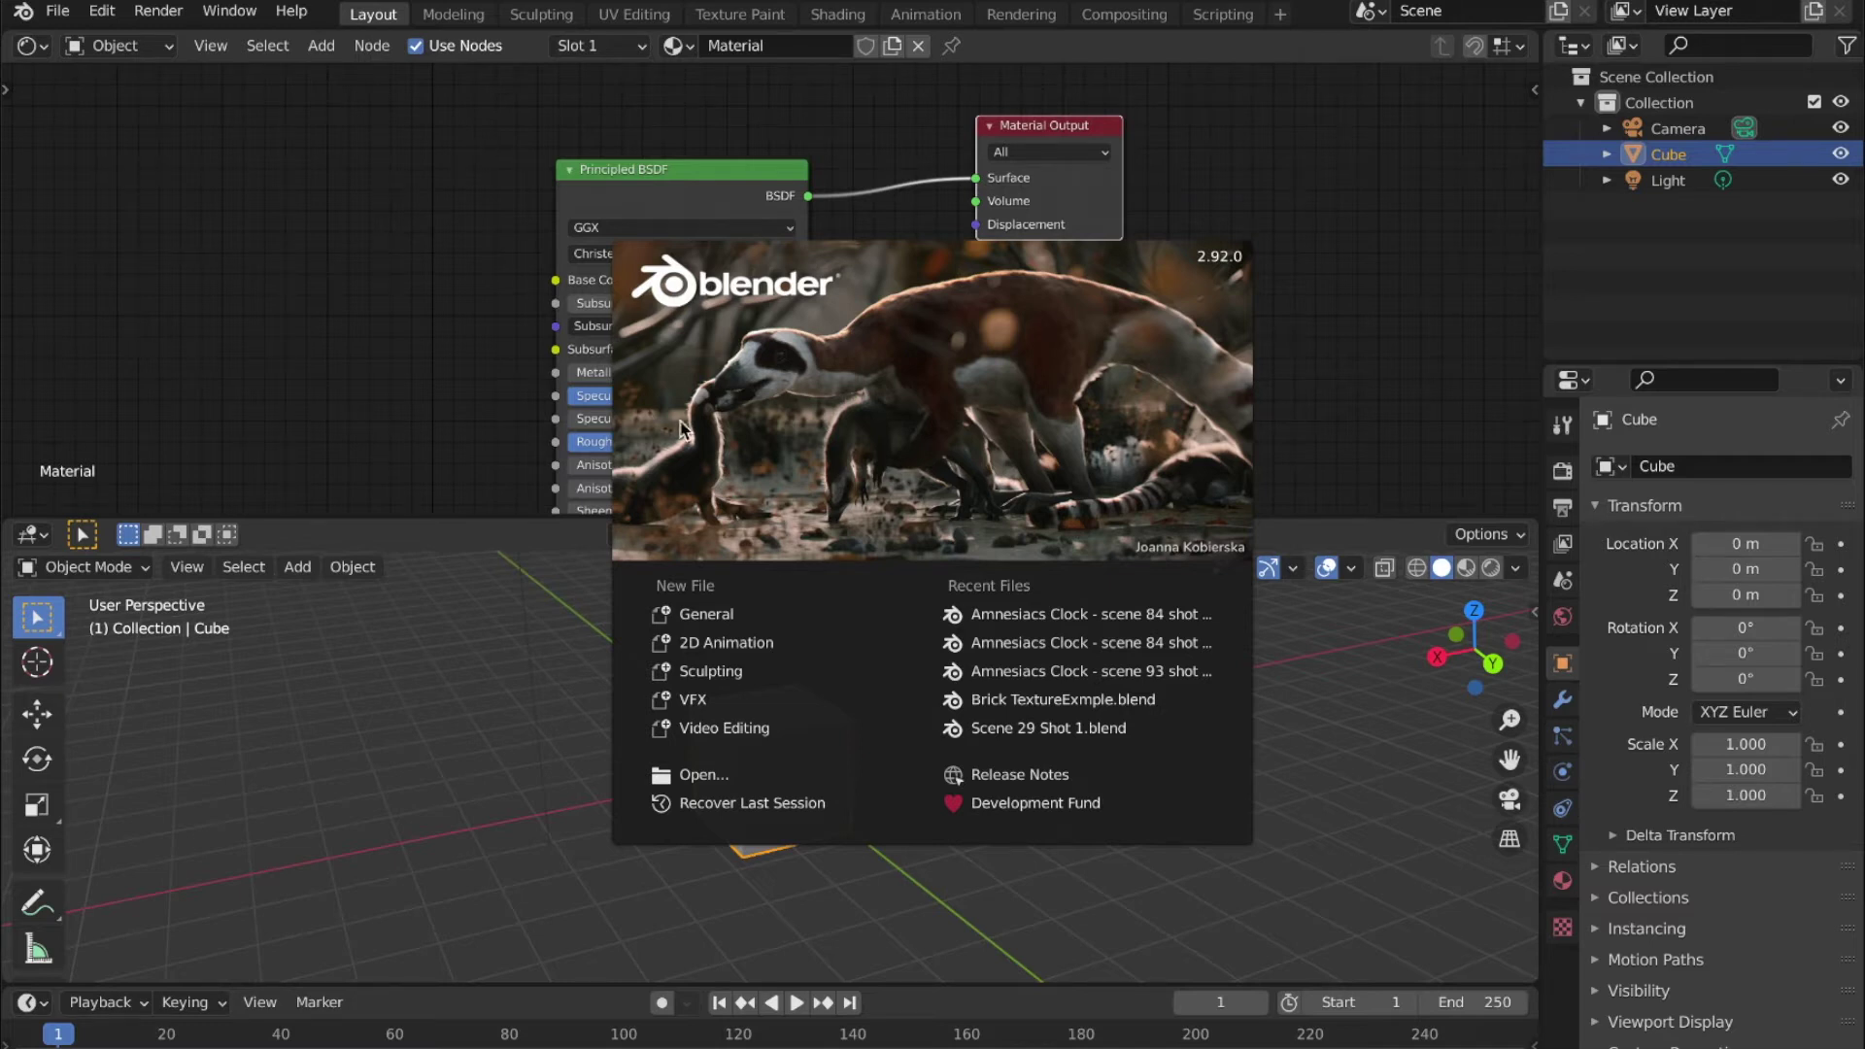
# Step: Dismiss the splash screen and look through the texture nodes available for the cube's material
pyautogui.click(317, 287)
pyautogui.hotkey('shift', 'a')
pyautogui.moveTo(321, 288)
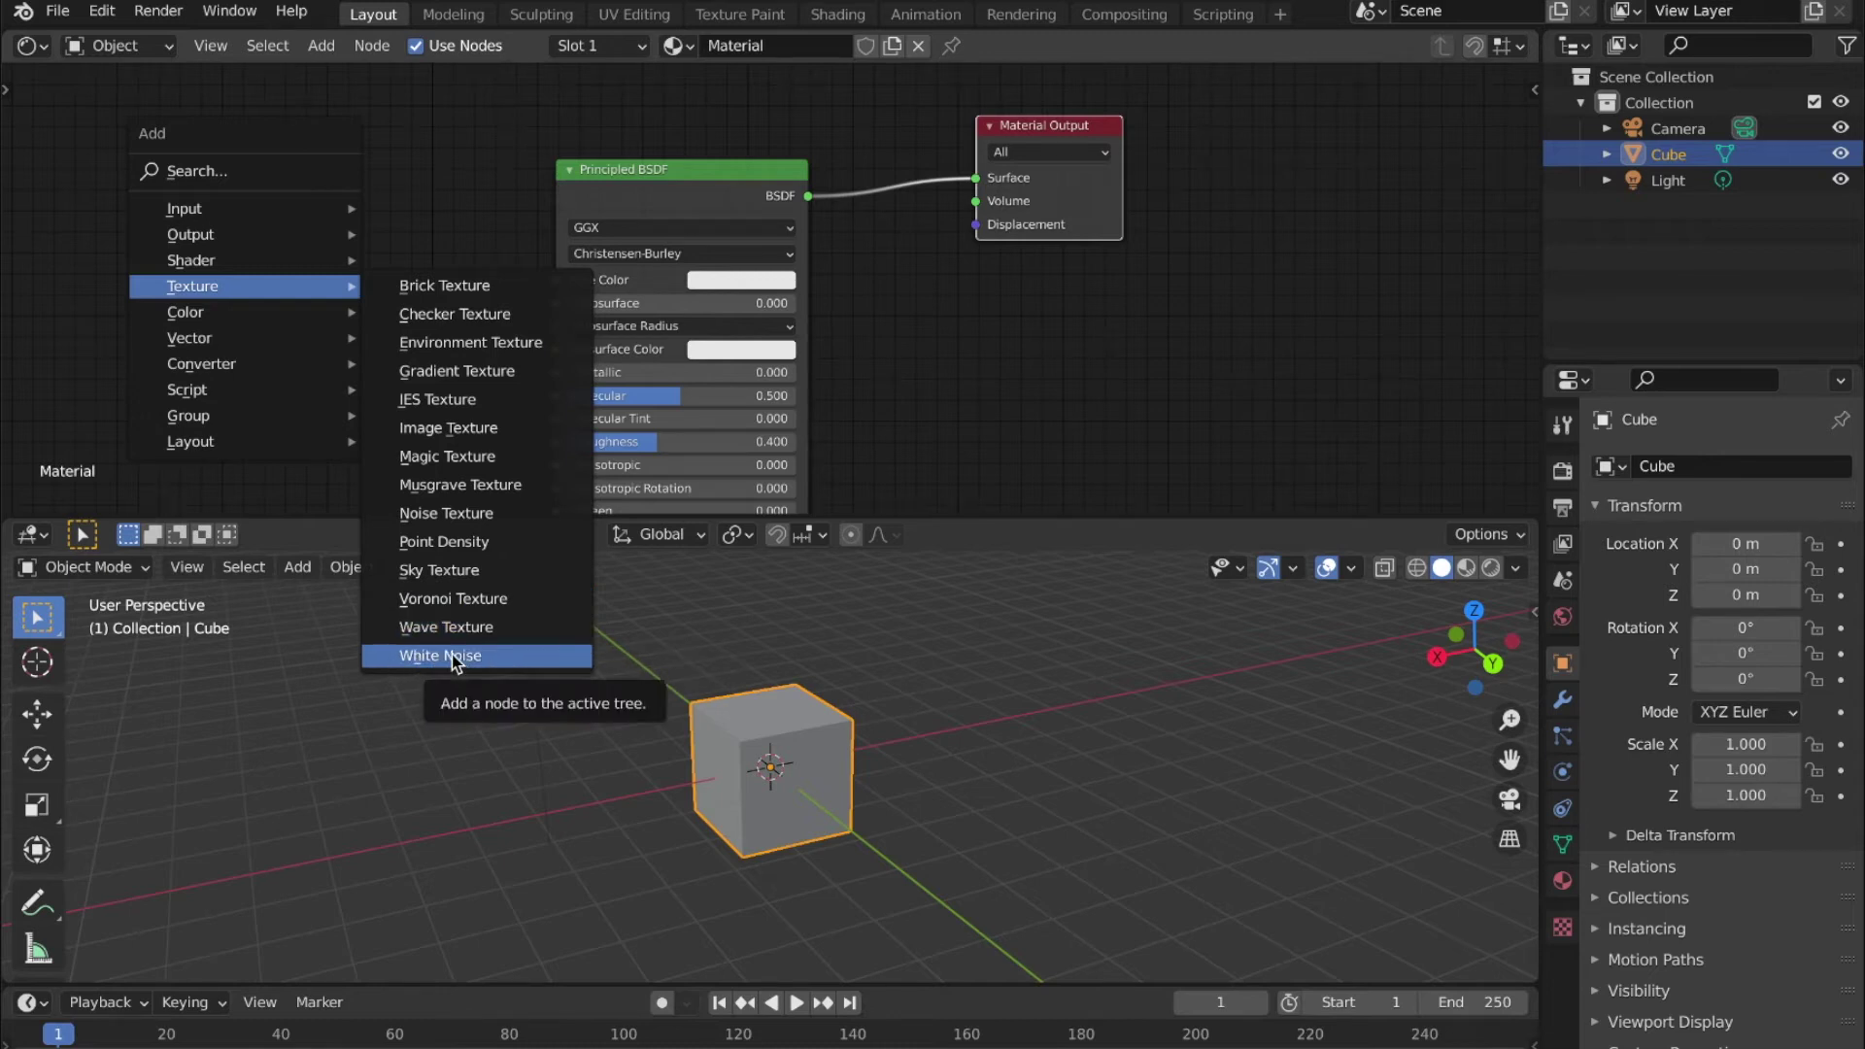
pyautogui.press('Escape')
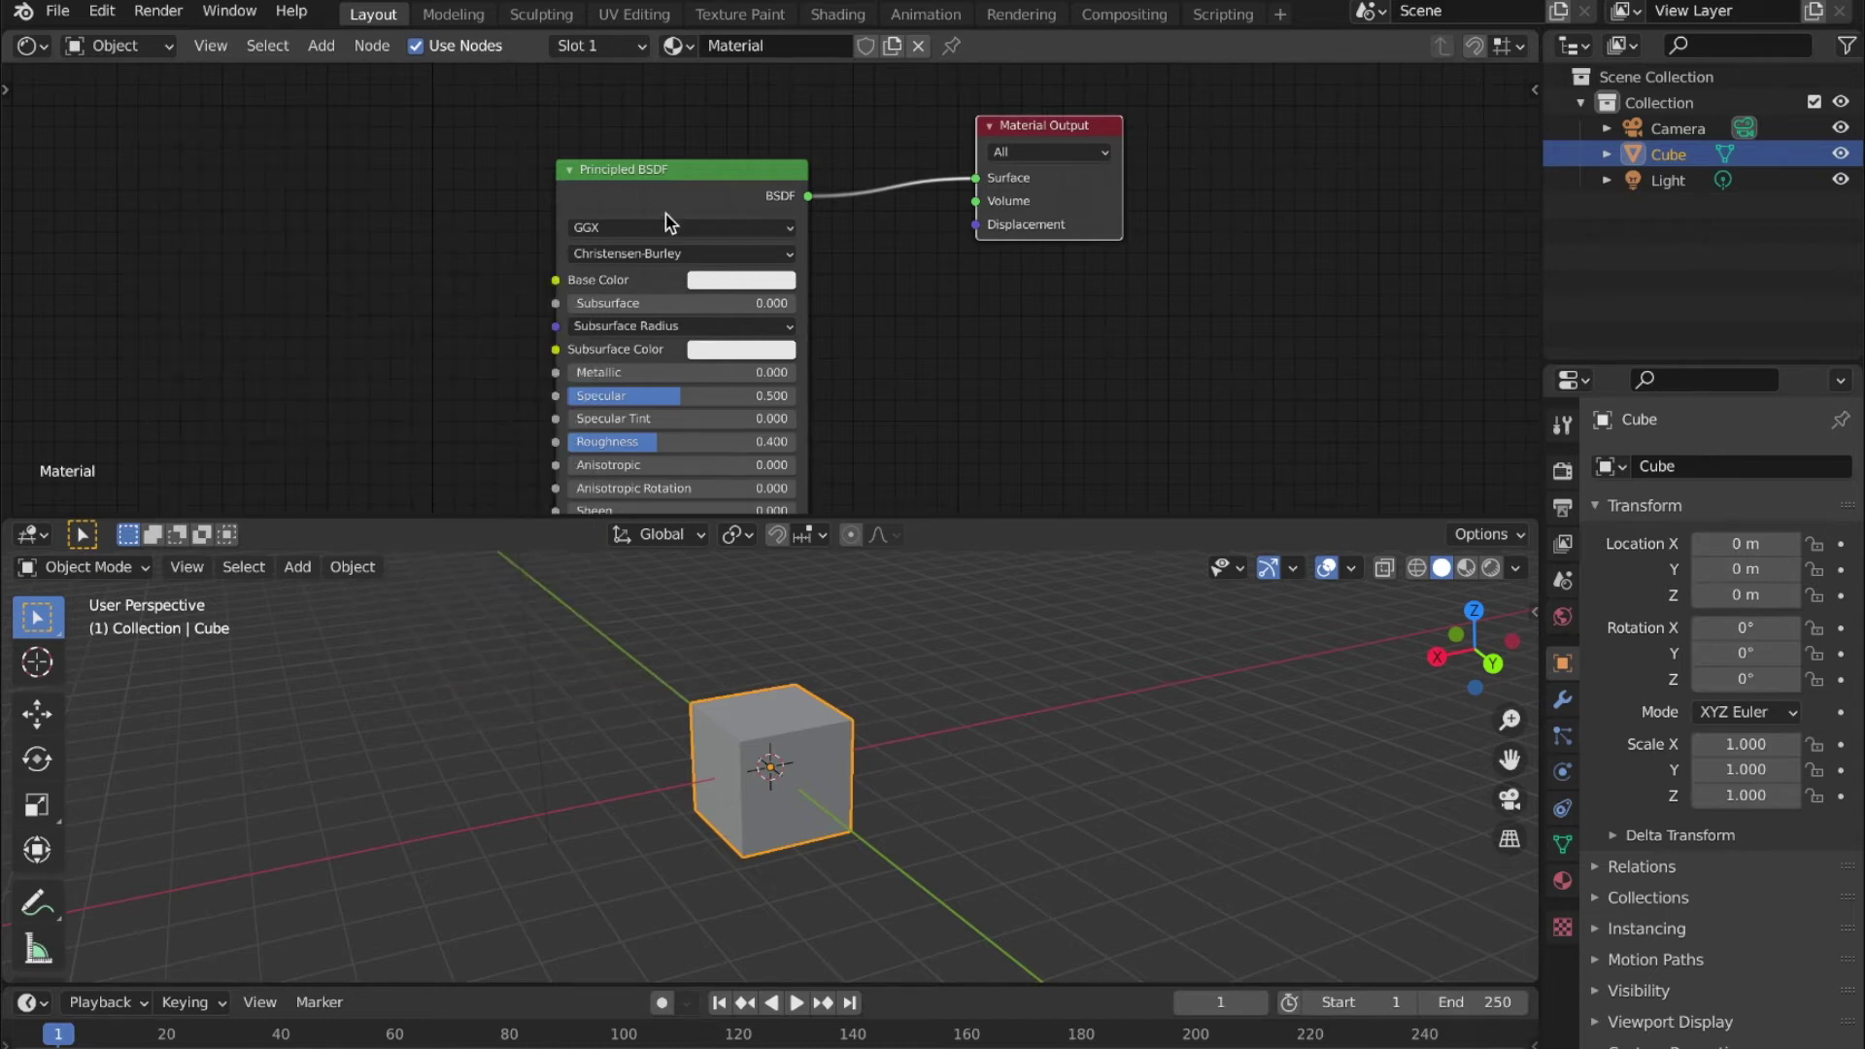
# Step: Move the Principled BSDF and Material Output nodes together to the right, freeing space in front of the shader
pyautogui.click(1093, 98)
pyautogui.press('a')
pyautogui.press('g')
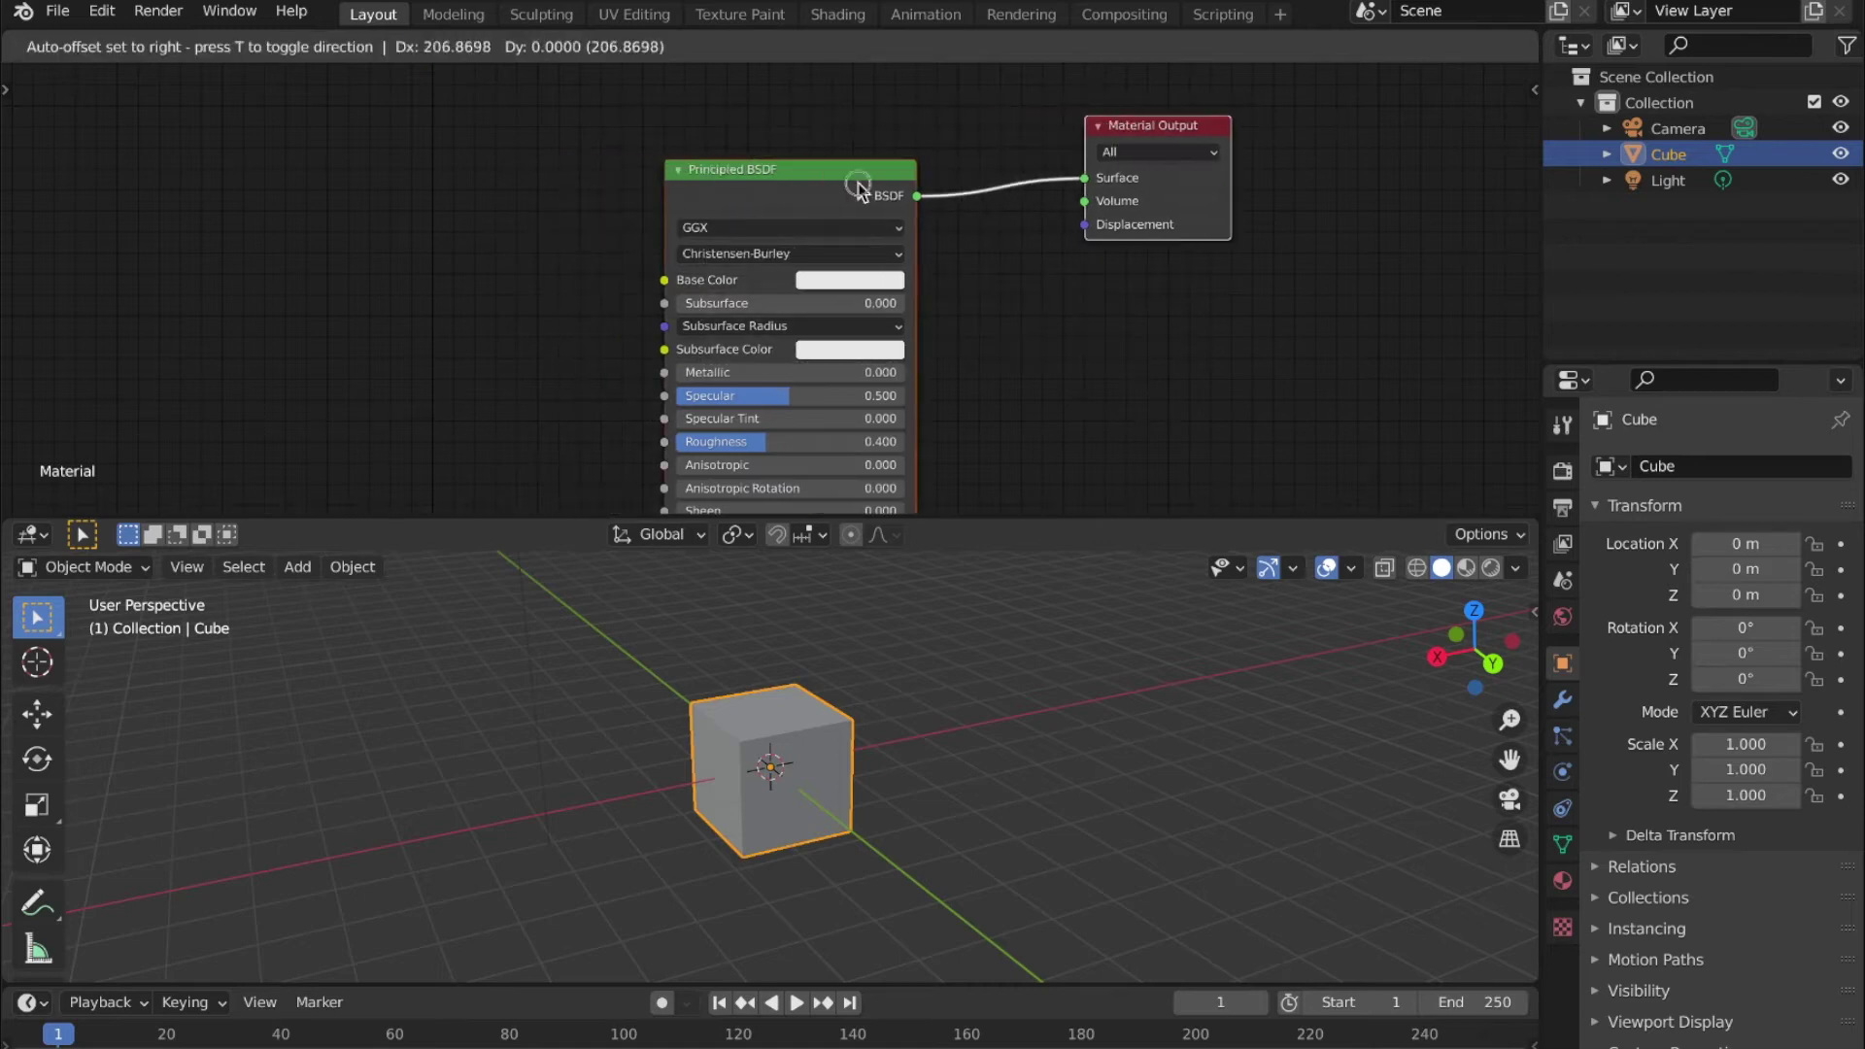
pyautogui.click(915, 147)
pyautogui.click(917, 107)
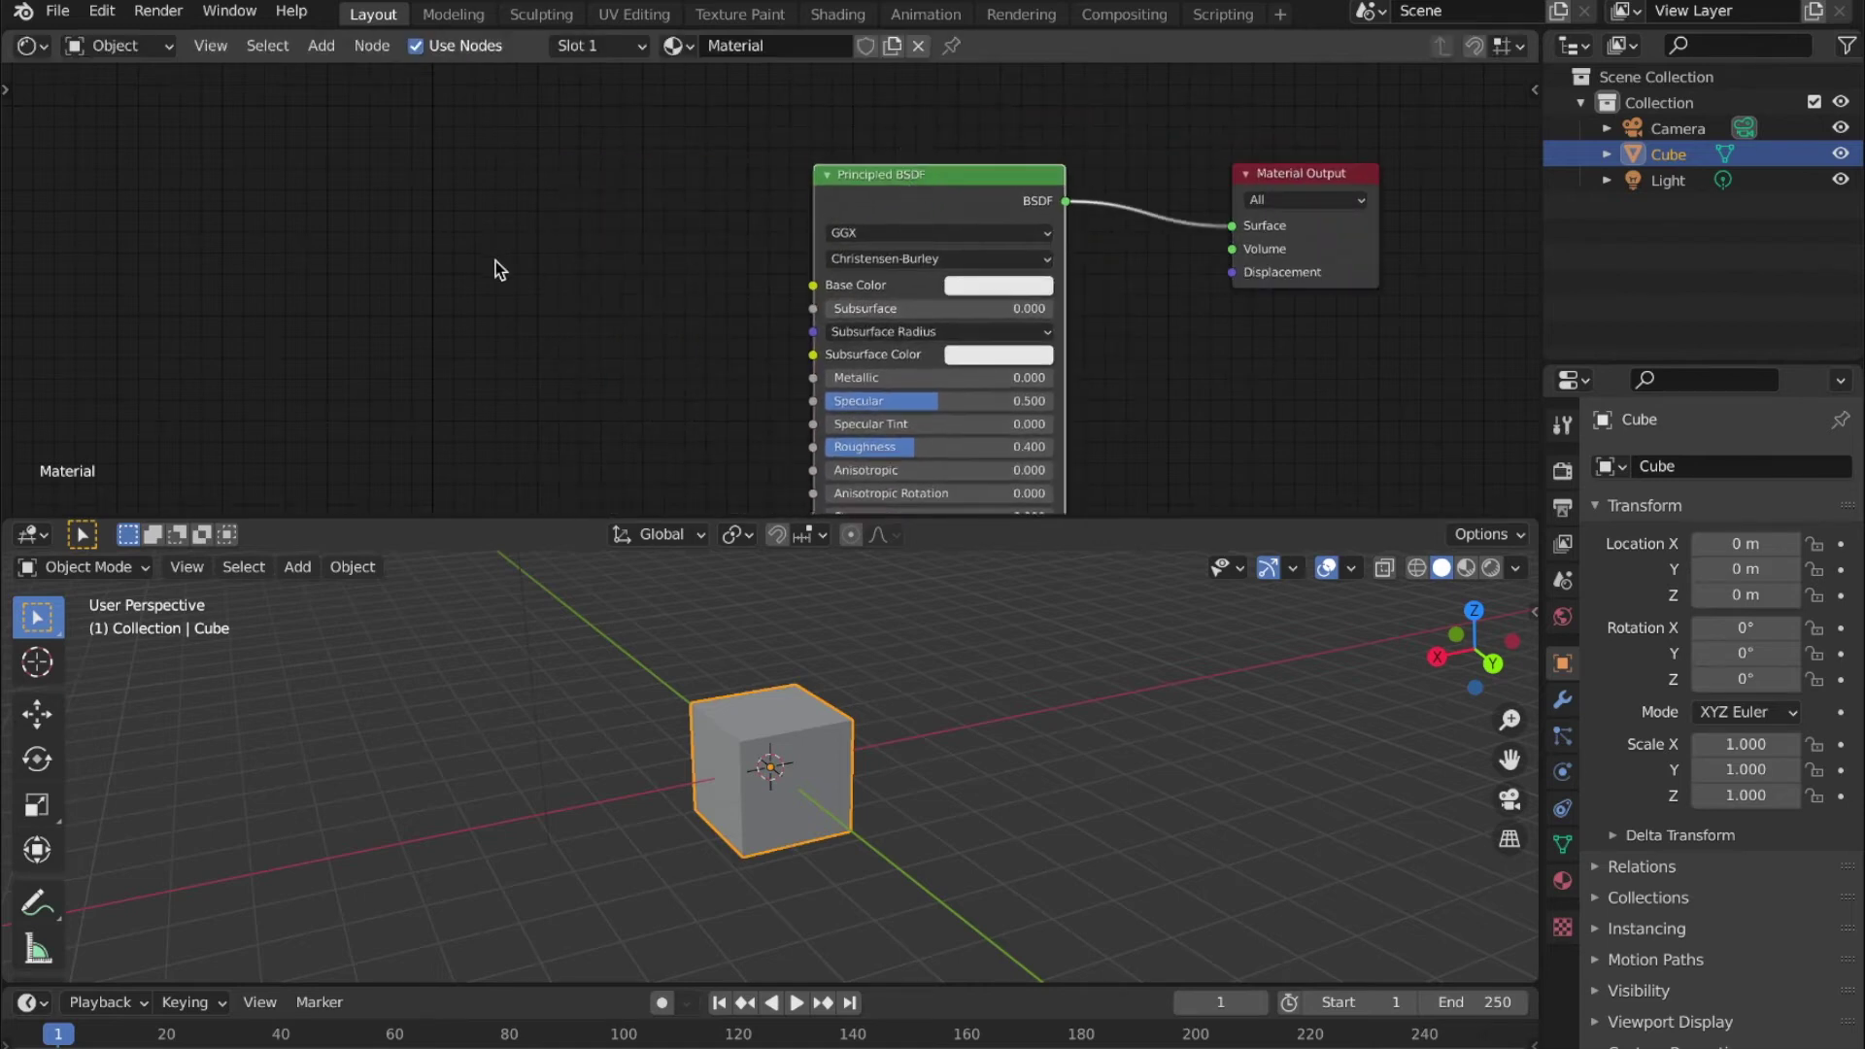
# Step: Add a Checker Texture node before the Principled BSDF and connect its Color output to the Base Color input
pyautogui.hotkey('shift', 'a')
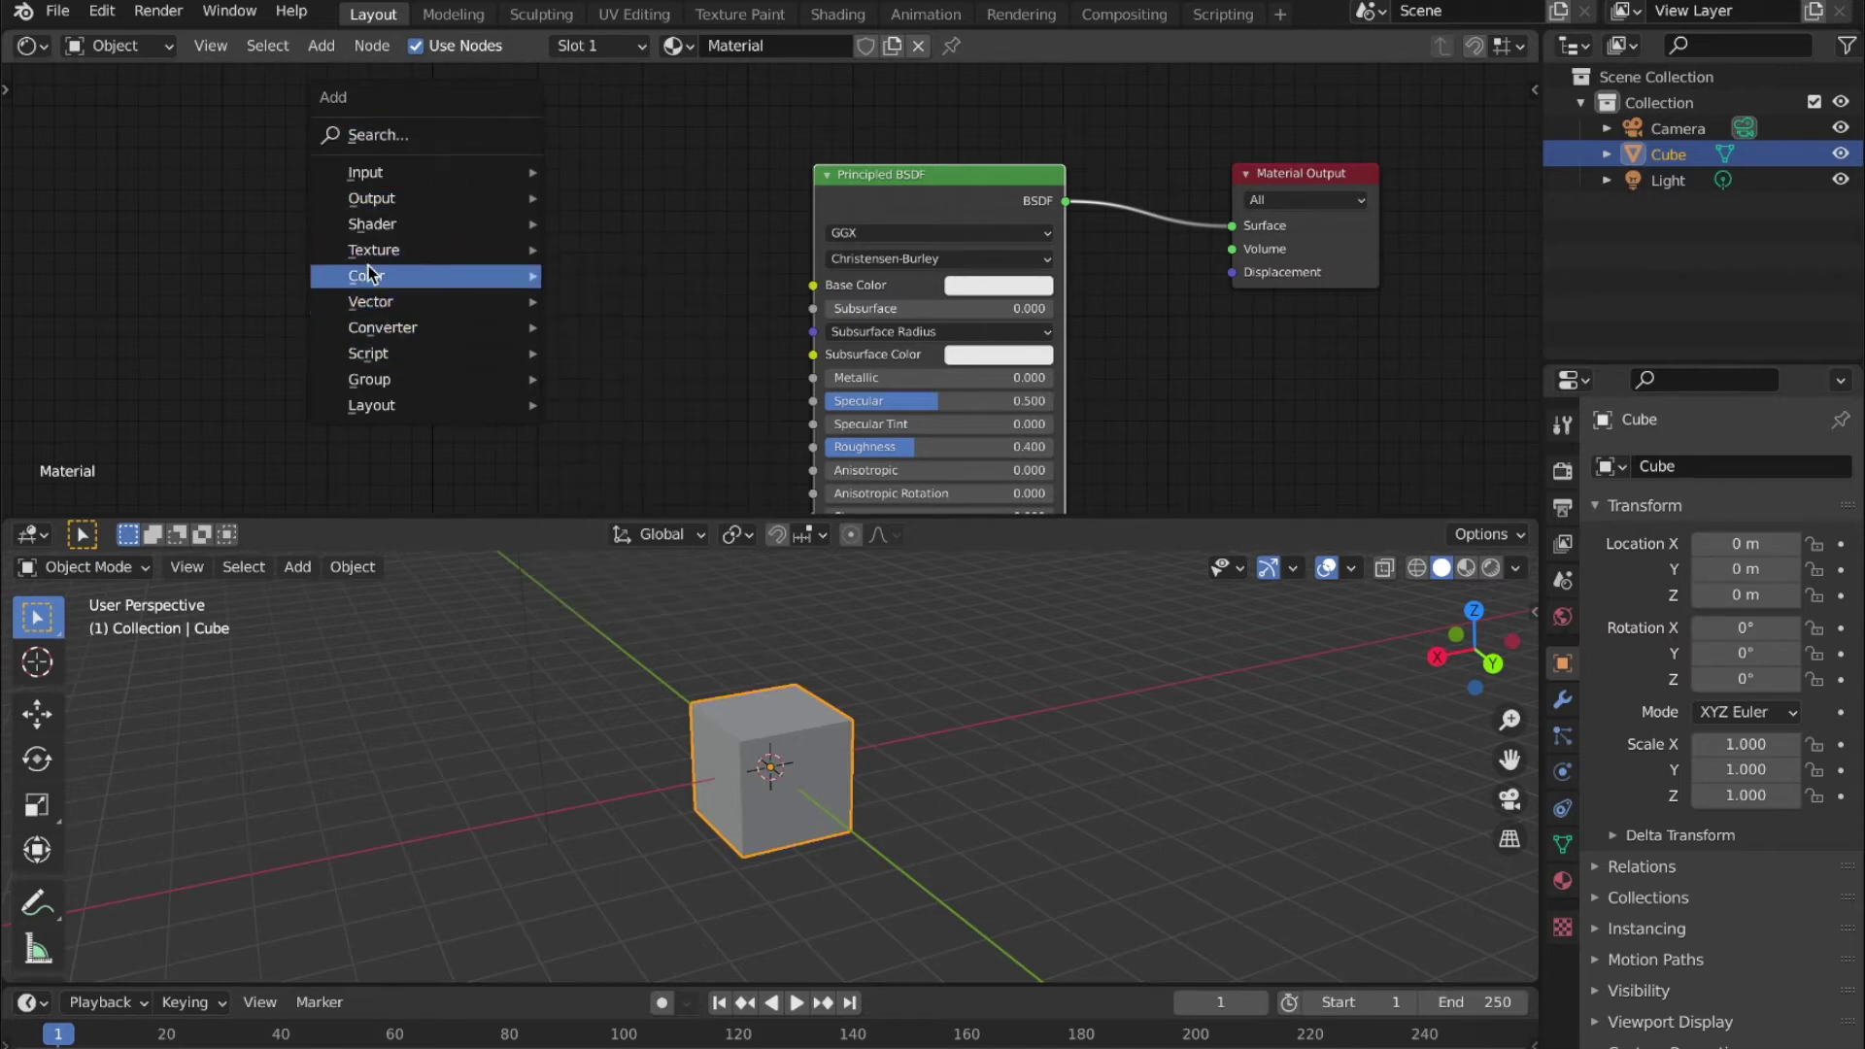
pyautogui.moveTo(364, 252)
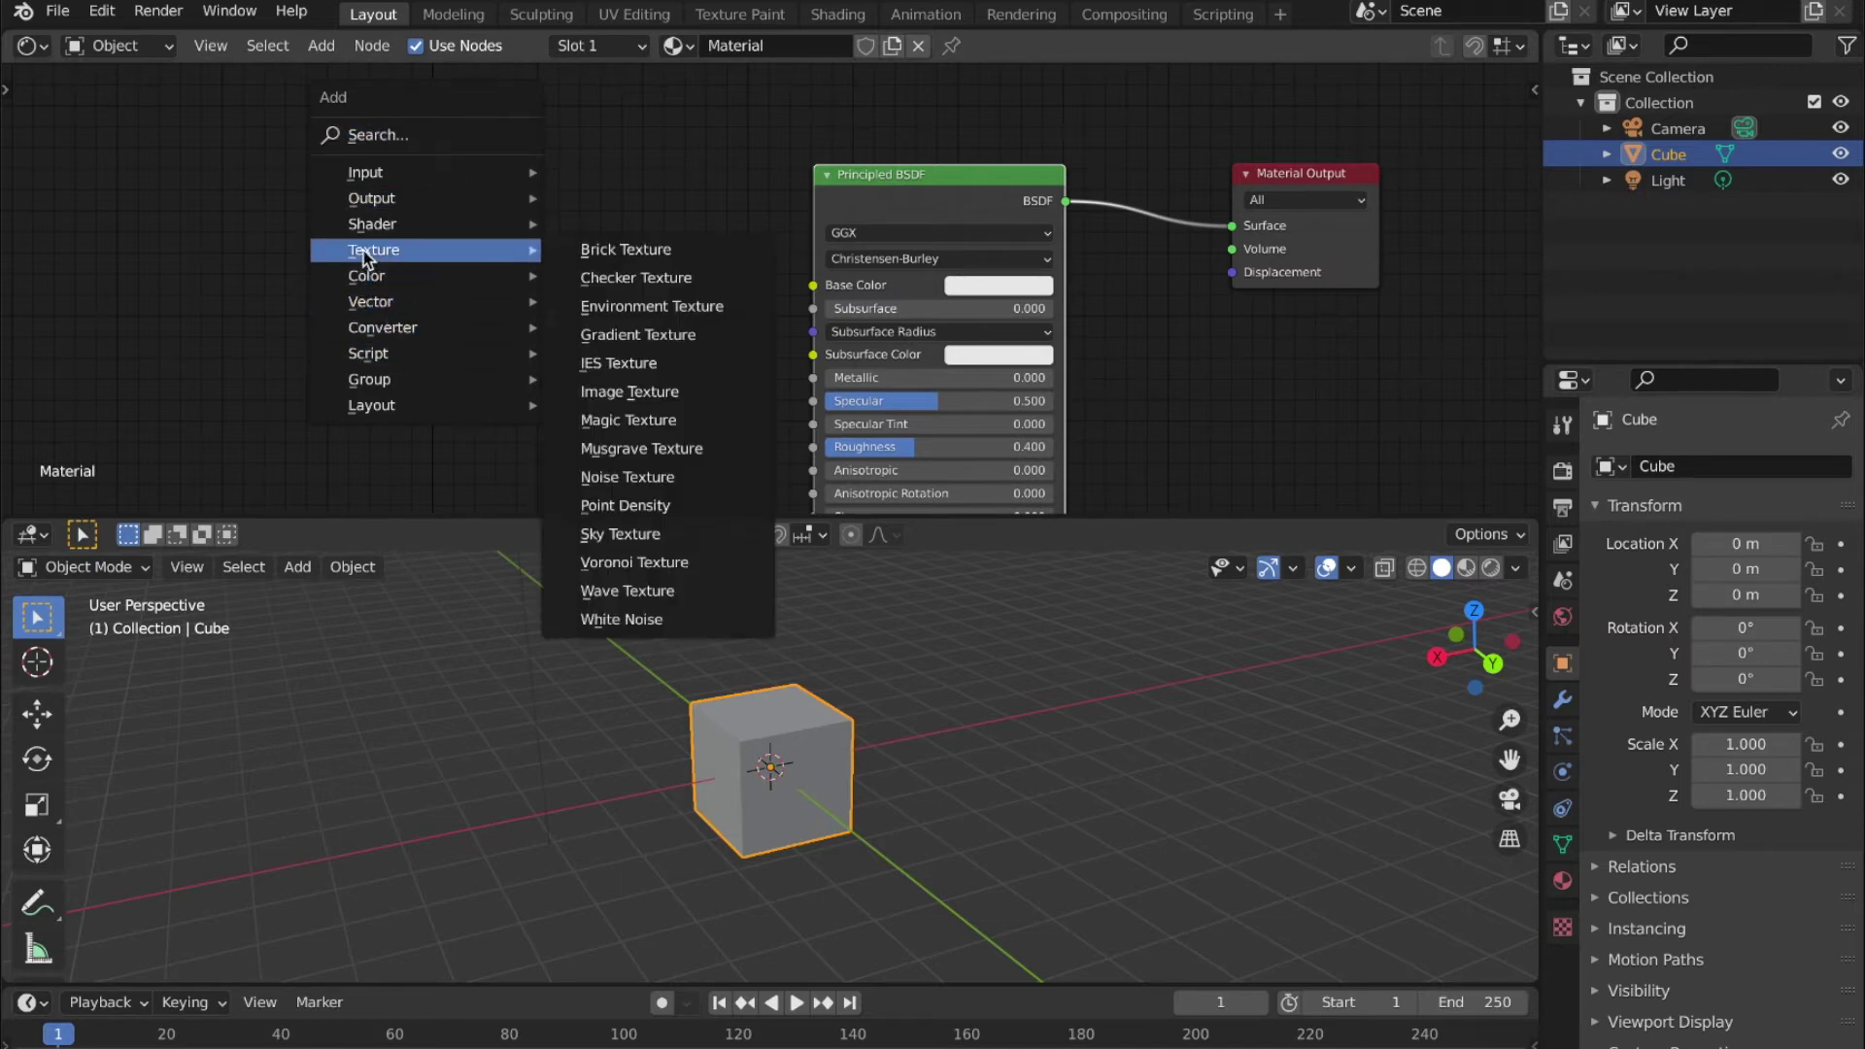
pyautogui.click(714, 278)
pyautogui.click(464, 182)
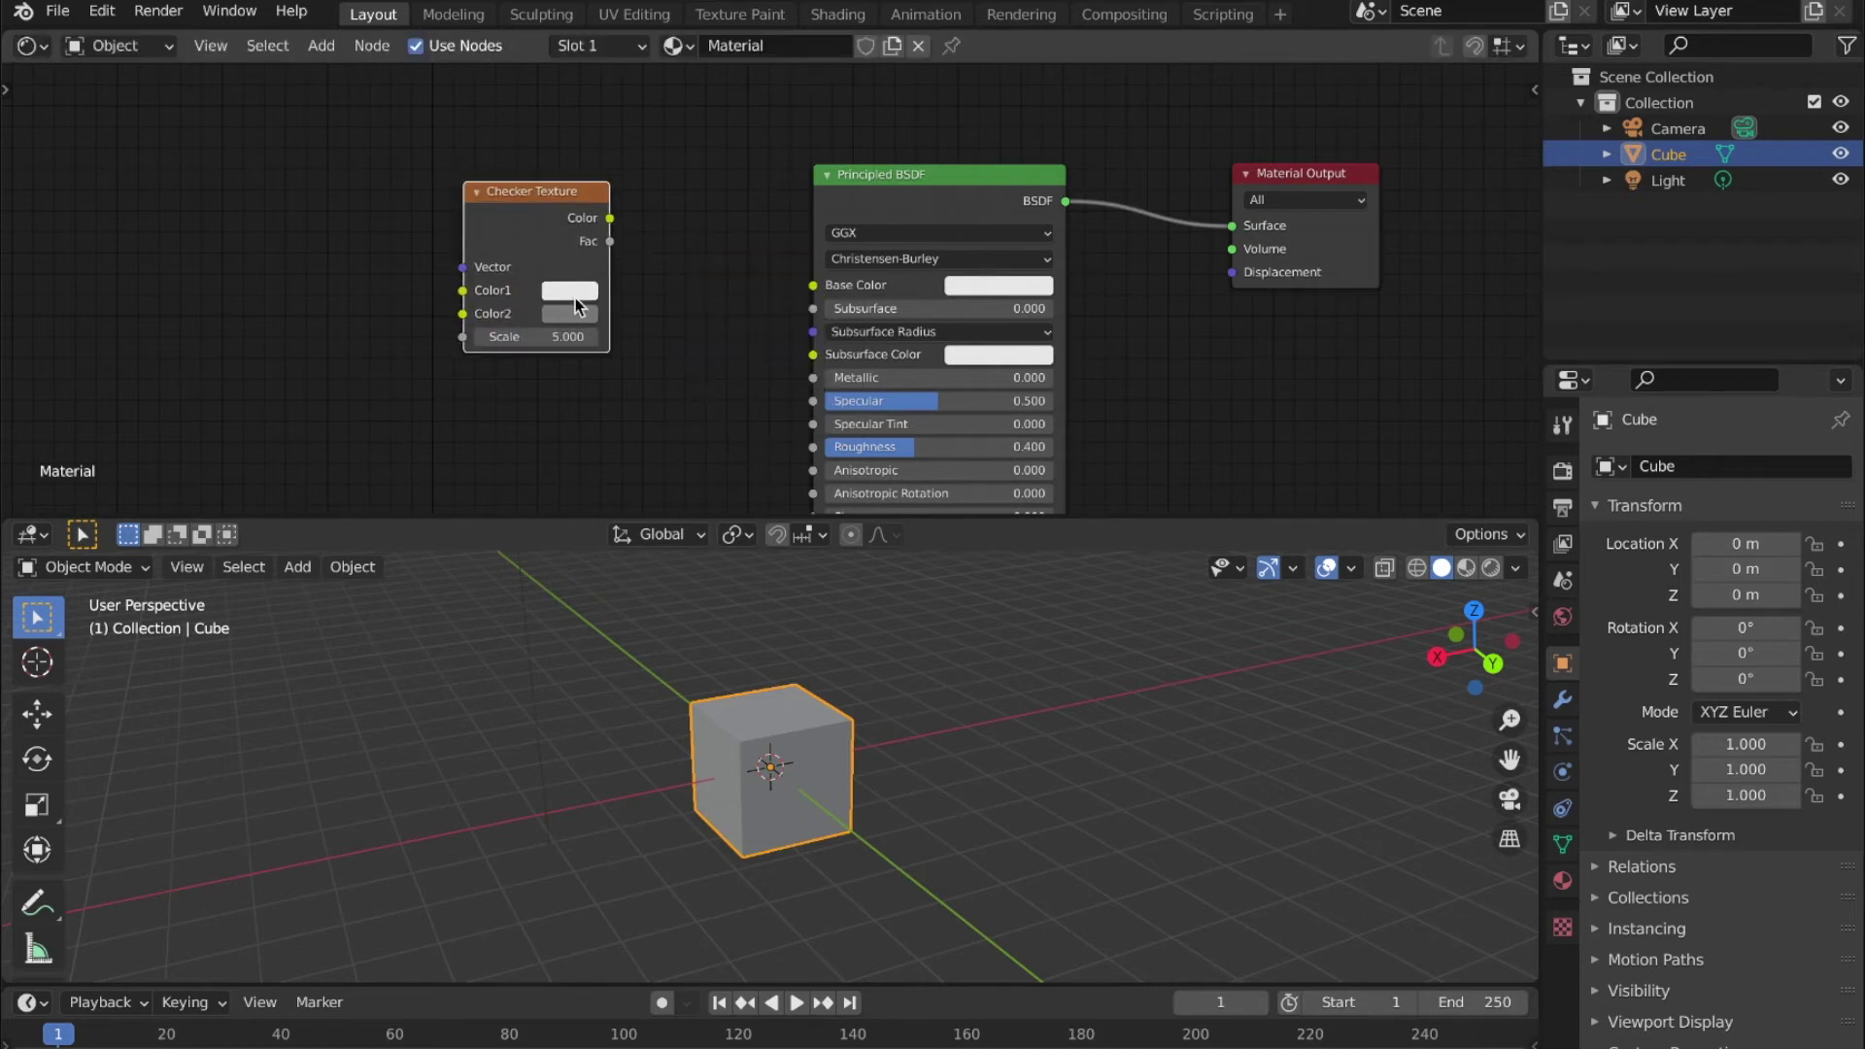
pyautogui.moveTo(609, 218); pyautogui.dragTo(813, 285)
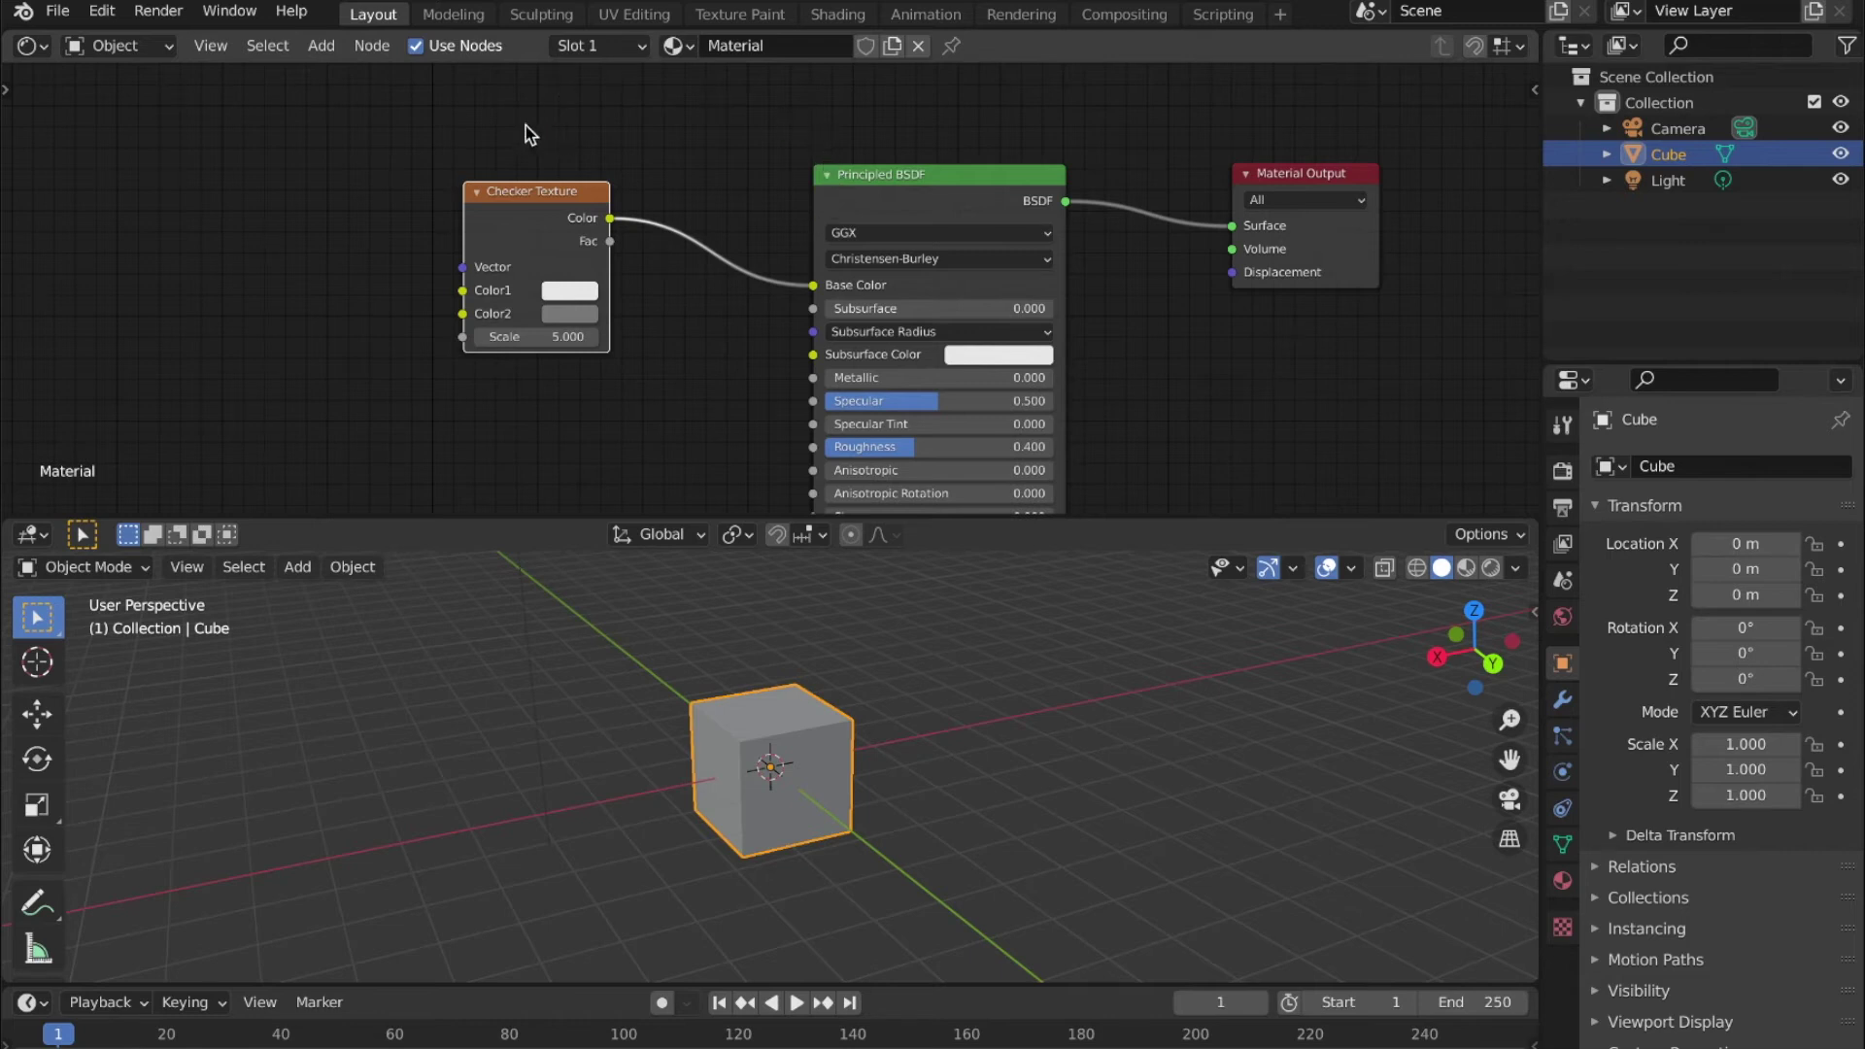
pyautogui.moveTo(529, 198)
pyautogui.mouseDown()
pyautogui.moveTo(573, 122)
pyautogui.moveTo(557, 209)
pyautogui.mouseUp()
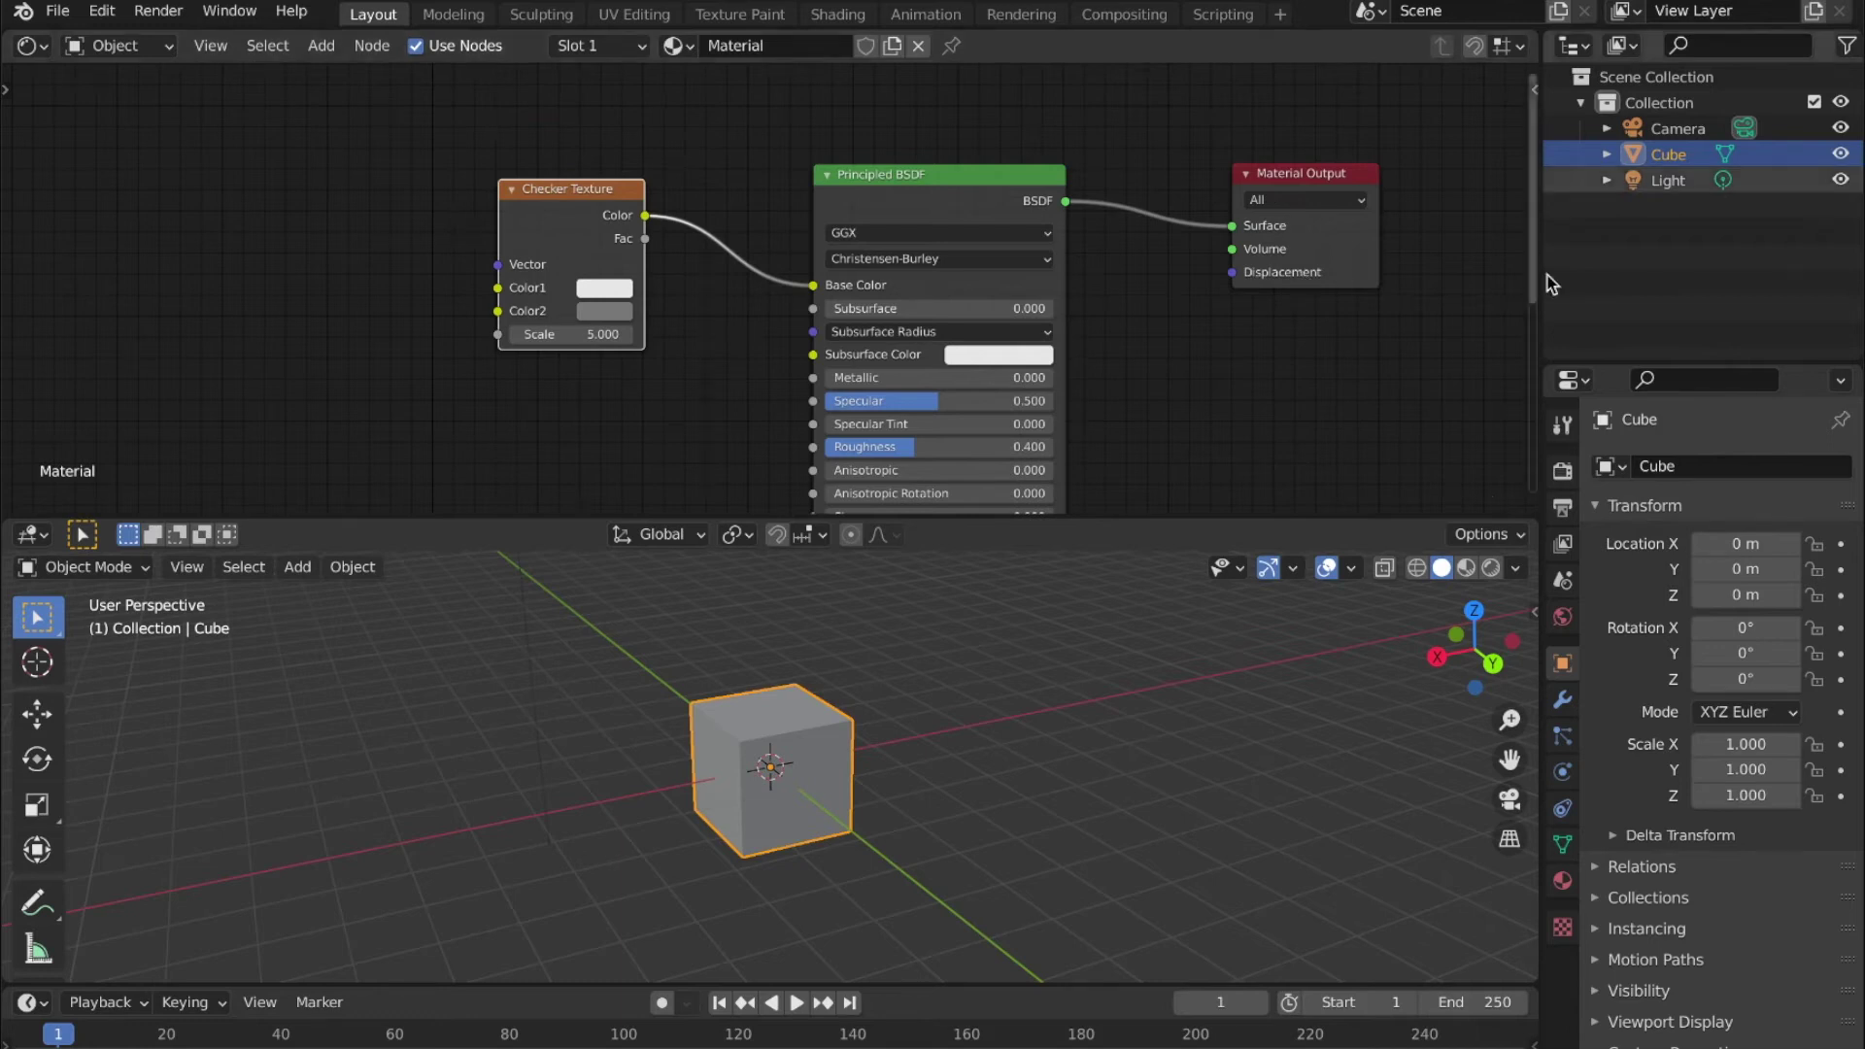
# Step: Switch the 3D viewport to rendered shading and inspect the checker pattern on the cube
pyautogui.click(1490, 569)
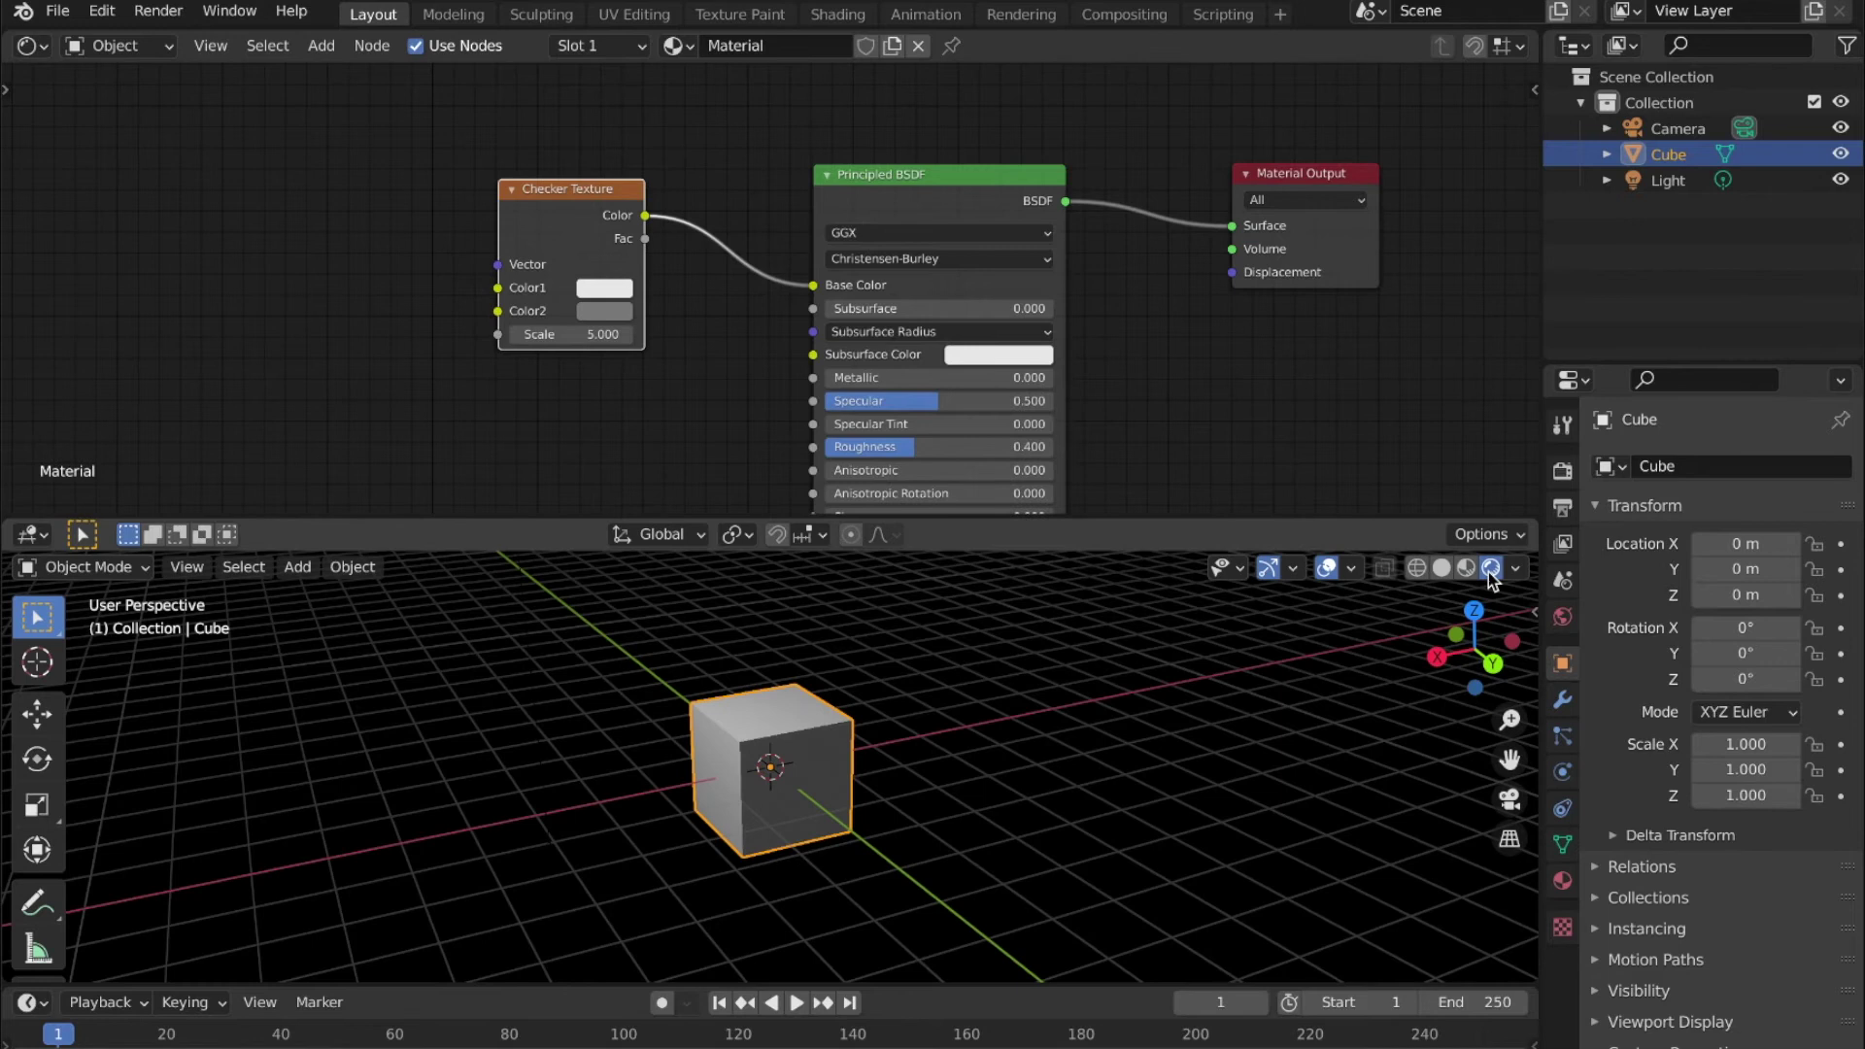
pyautogui.scroll(6, 797, 774)
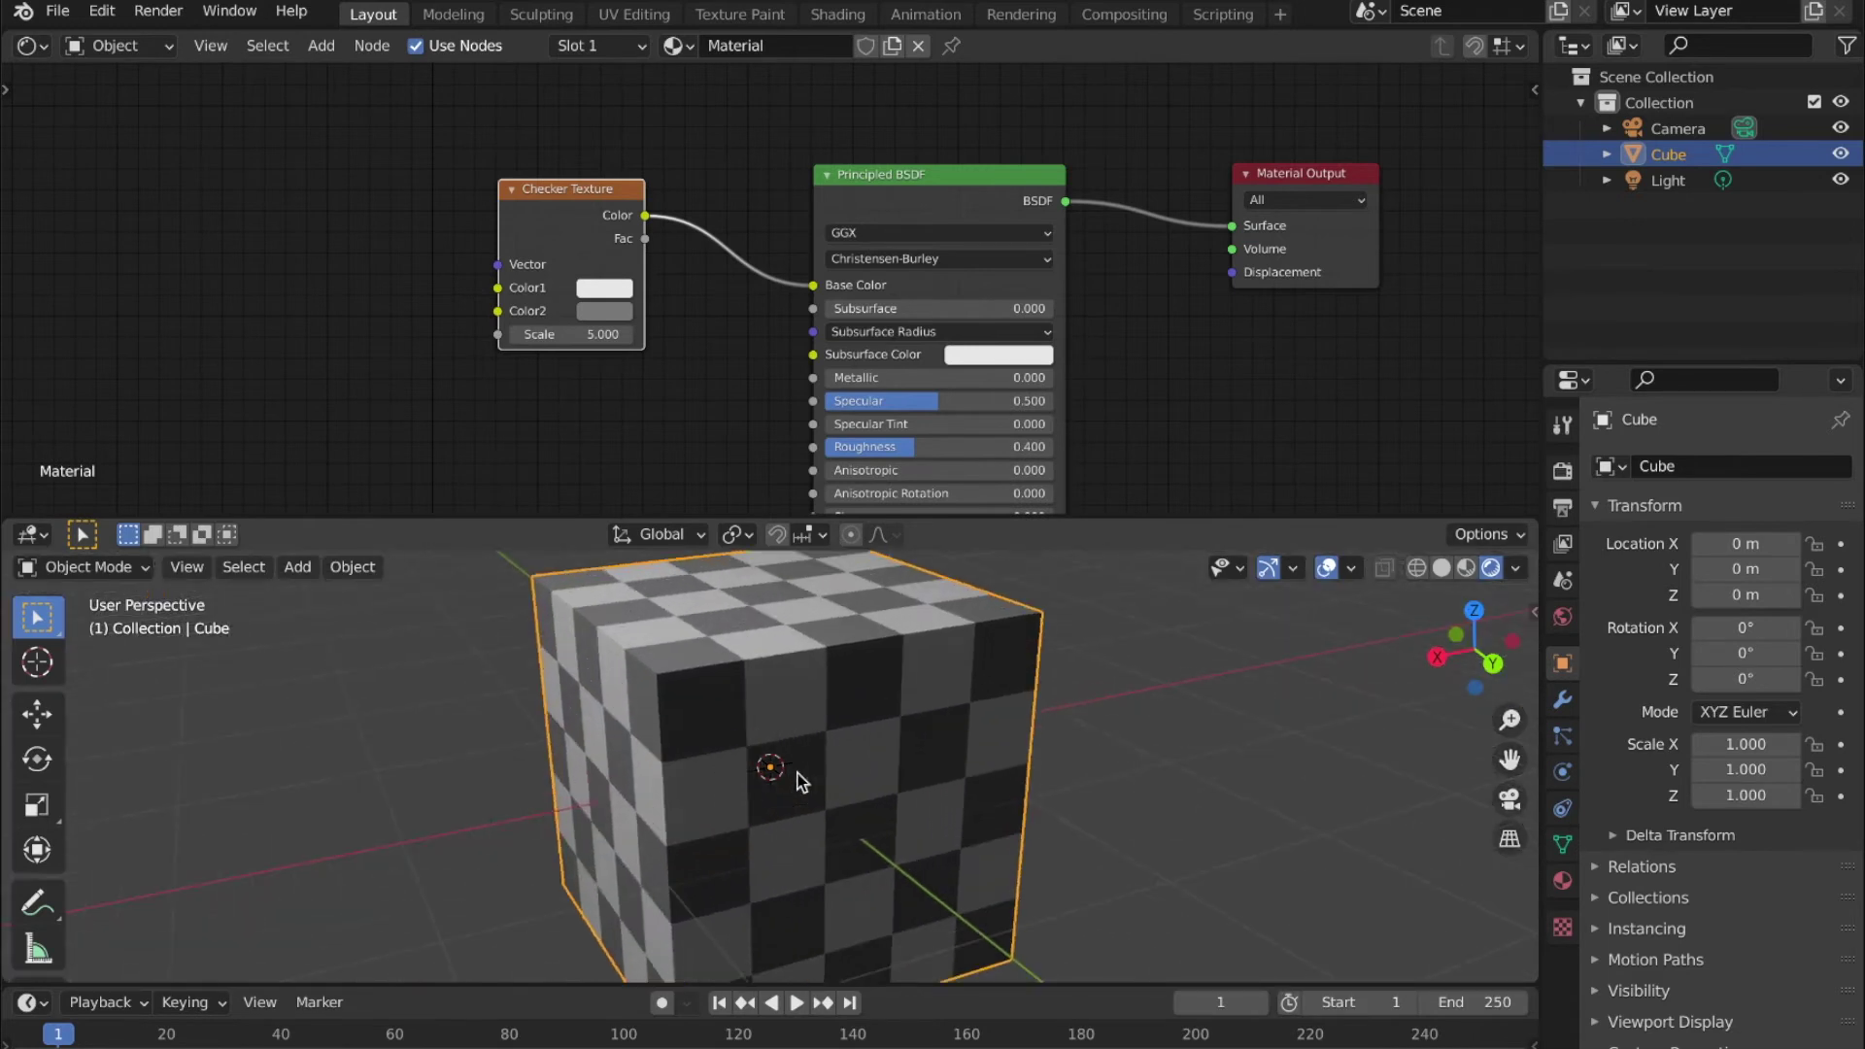
pyautogui.moveTo(797, 773); pyautogui.dragTo(780, 717, button='middle')
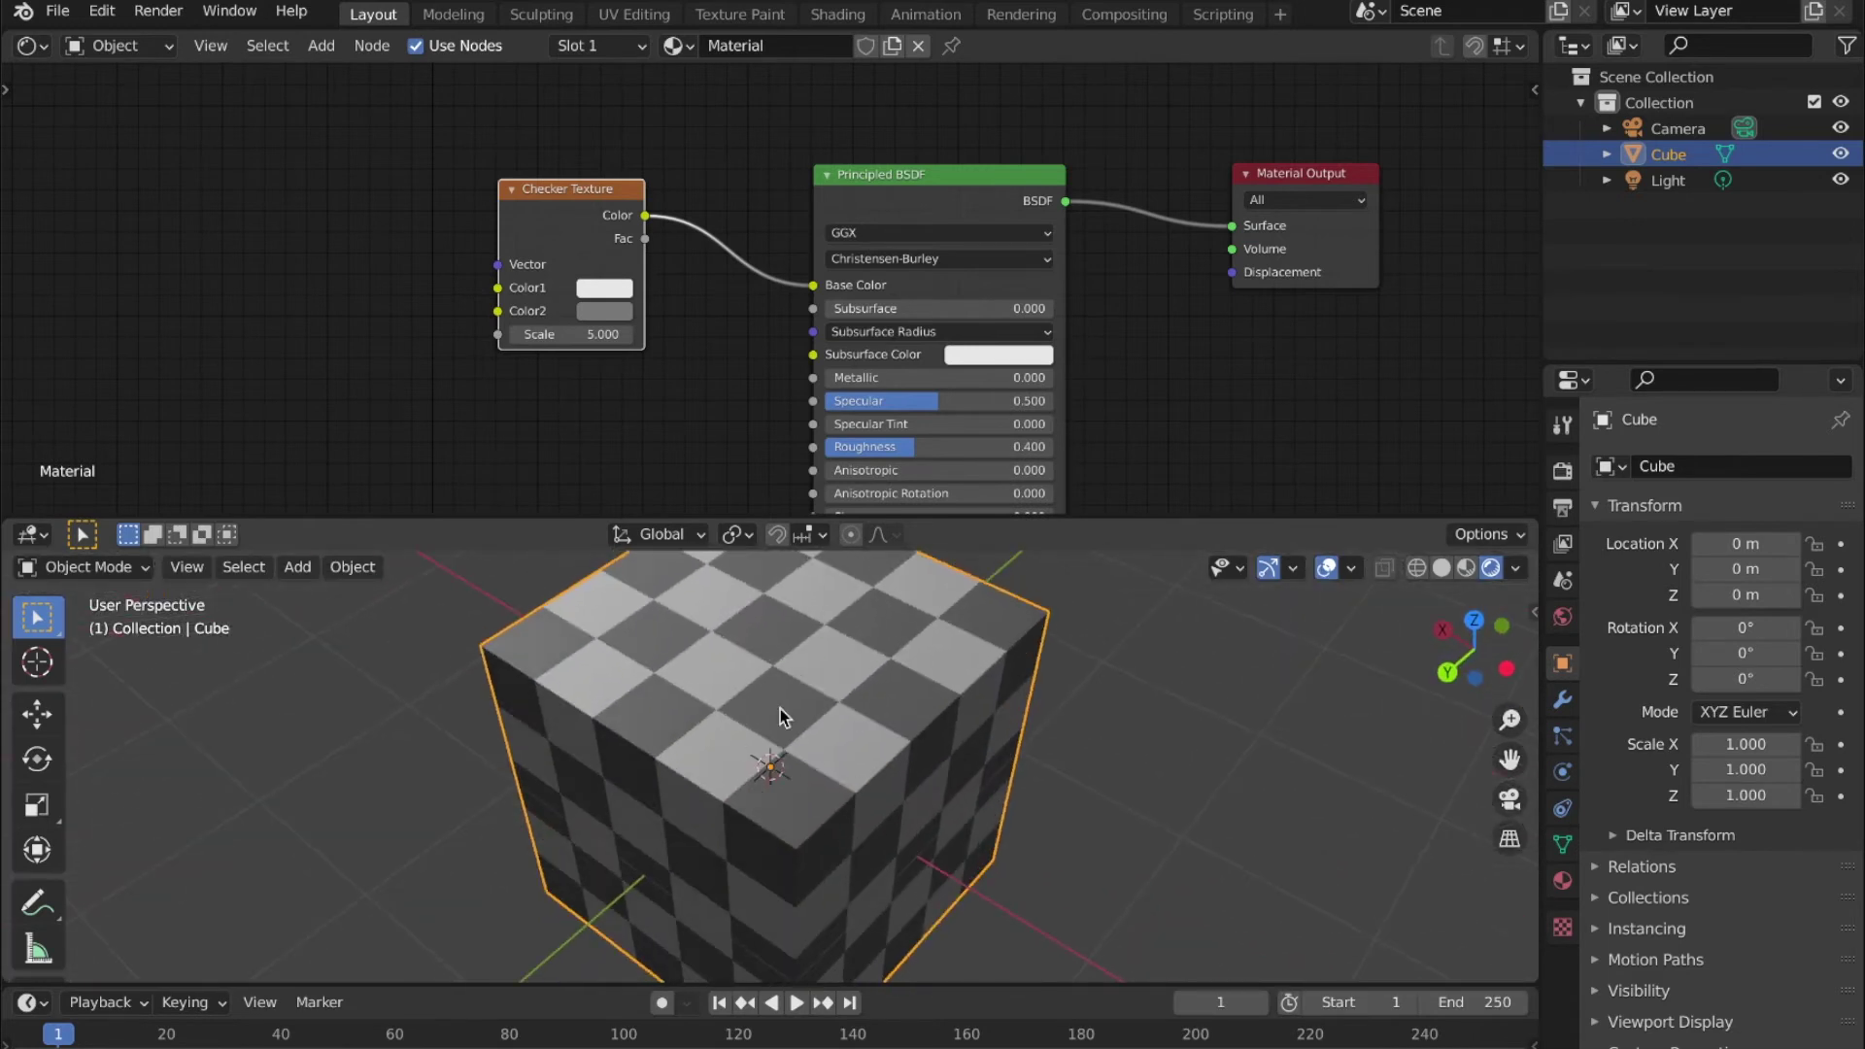
pyautogui.scroll(-3, 780, 714)
# Step: Set Color1 of the Checker Texture to a fully saturated red and view the cube from another side
pyautogui.click(603, 289)
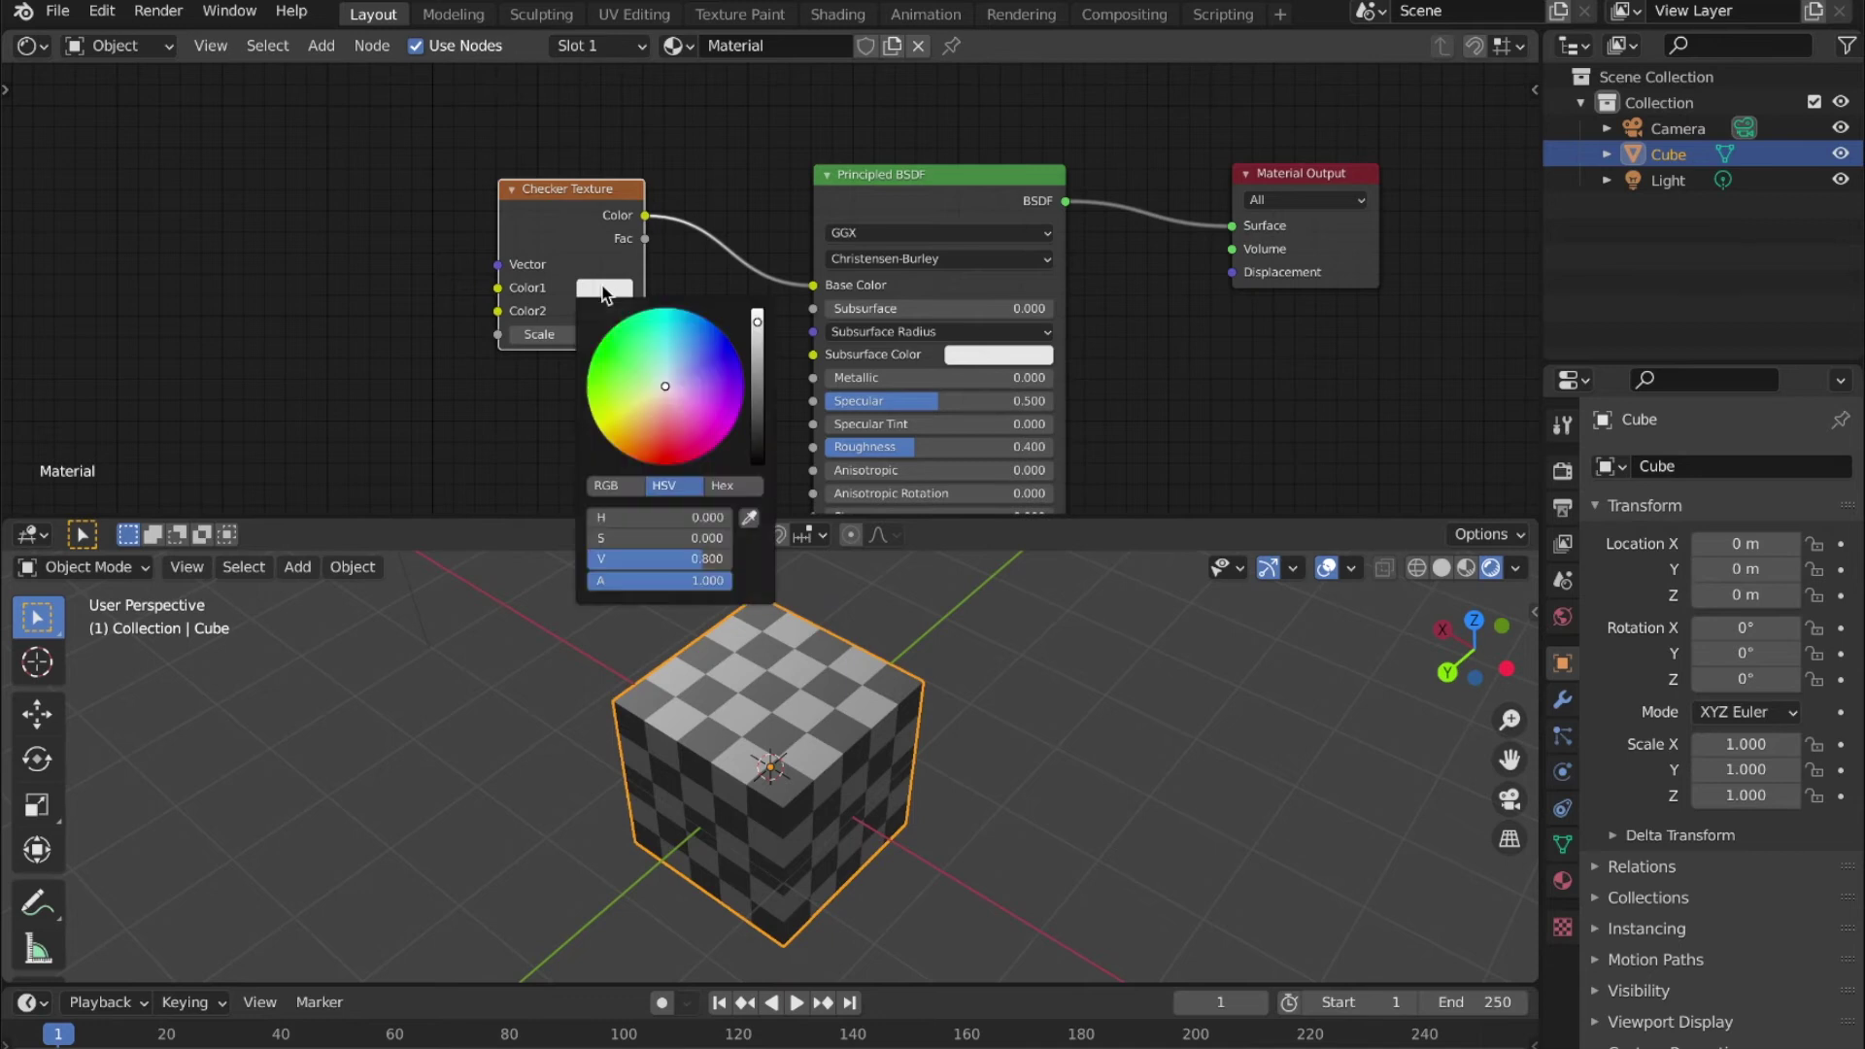
pyautogui.click(665, 461)
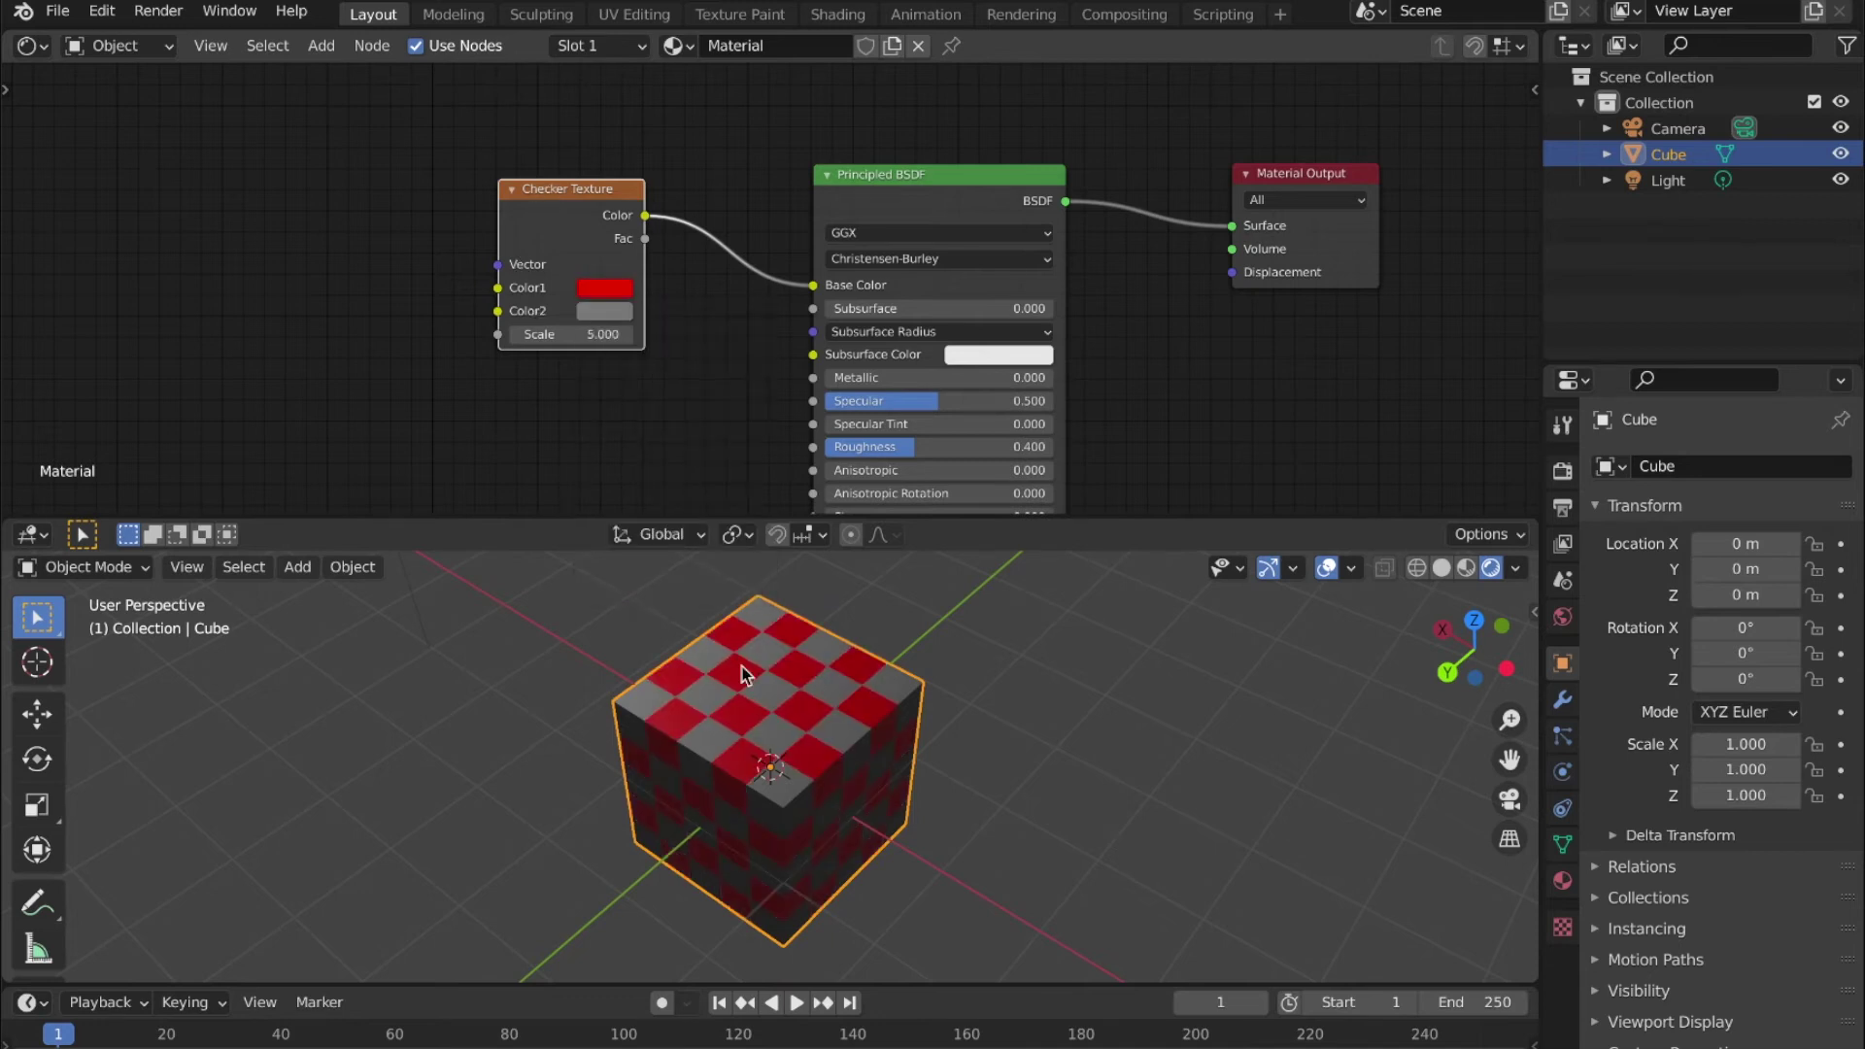
pyautogui.moveTo(747, 680); pyautogui.dragTo(1117, 660, button='middle')
# Step: Set Color2 of the Checker Texture to bright yellow with hue 0.166, saturation 1.000 and value 1.000
pyautogui.click(606, 312)
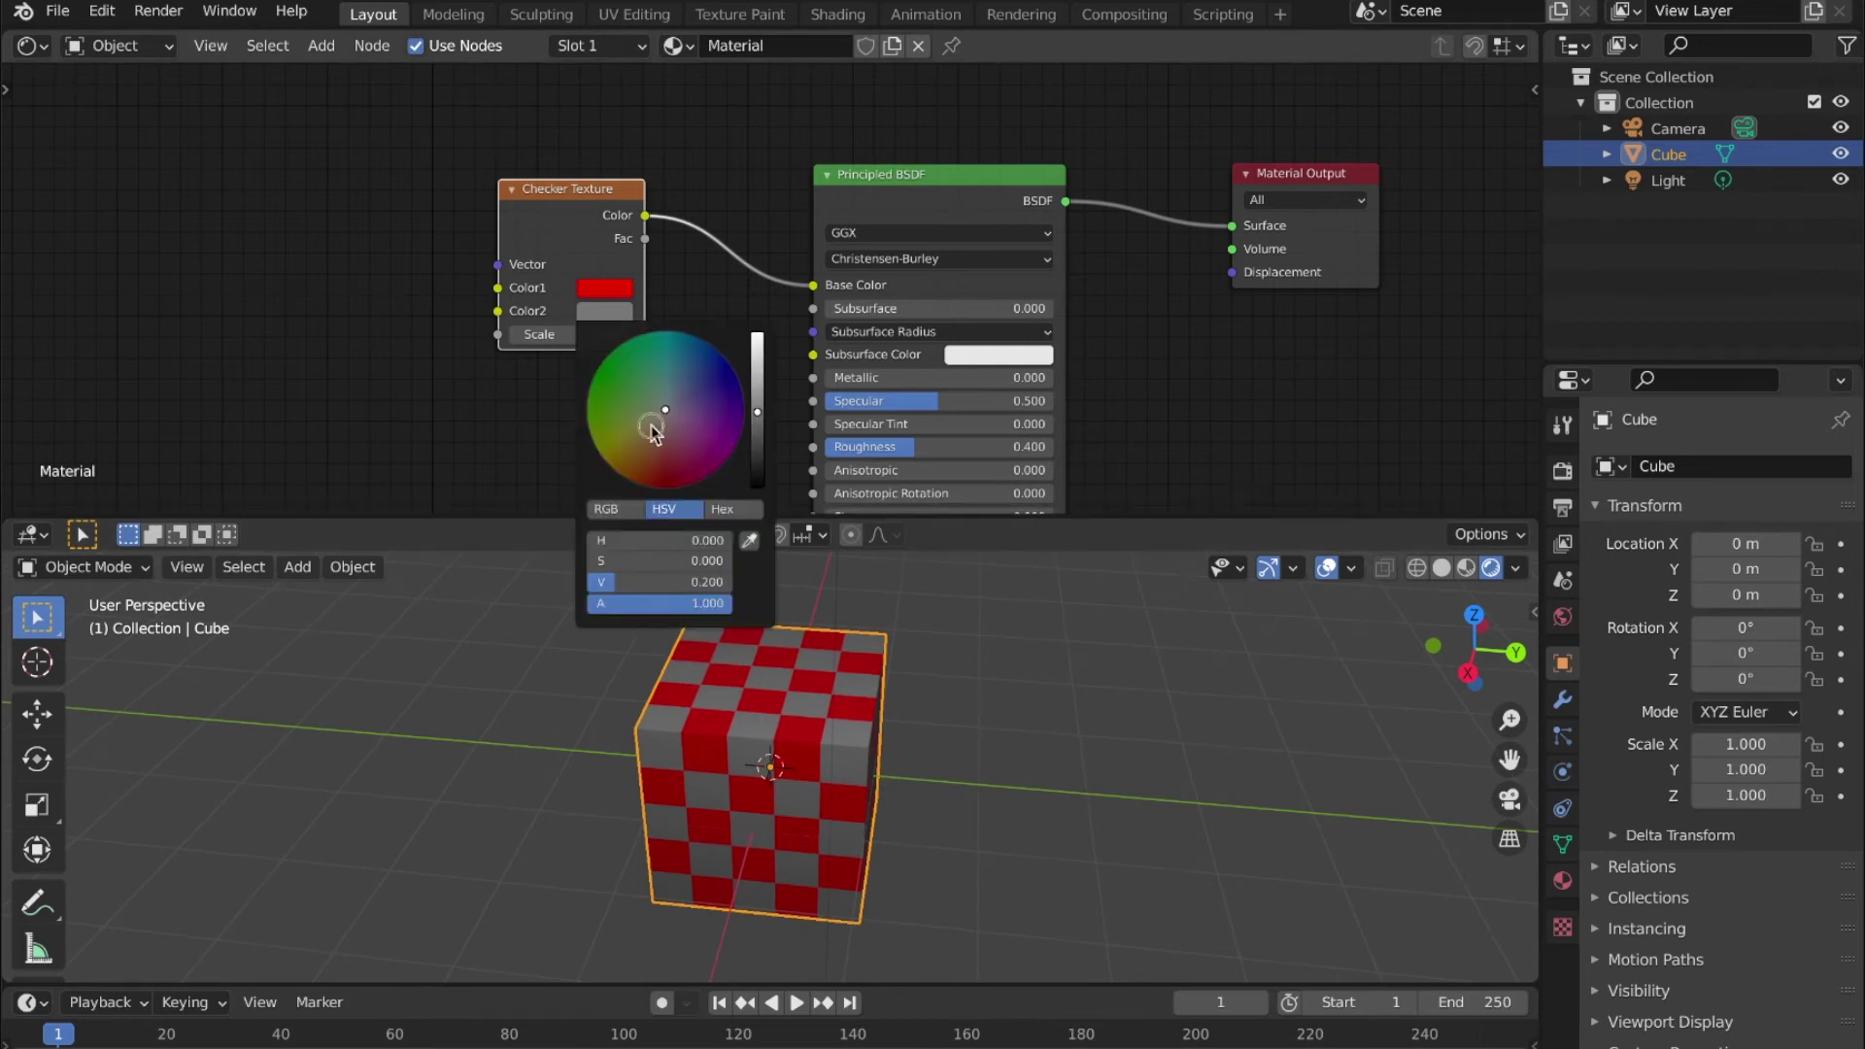
pyautogui.moveTo(654, 433); pyautogui.dragTo(588, 454)
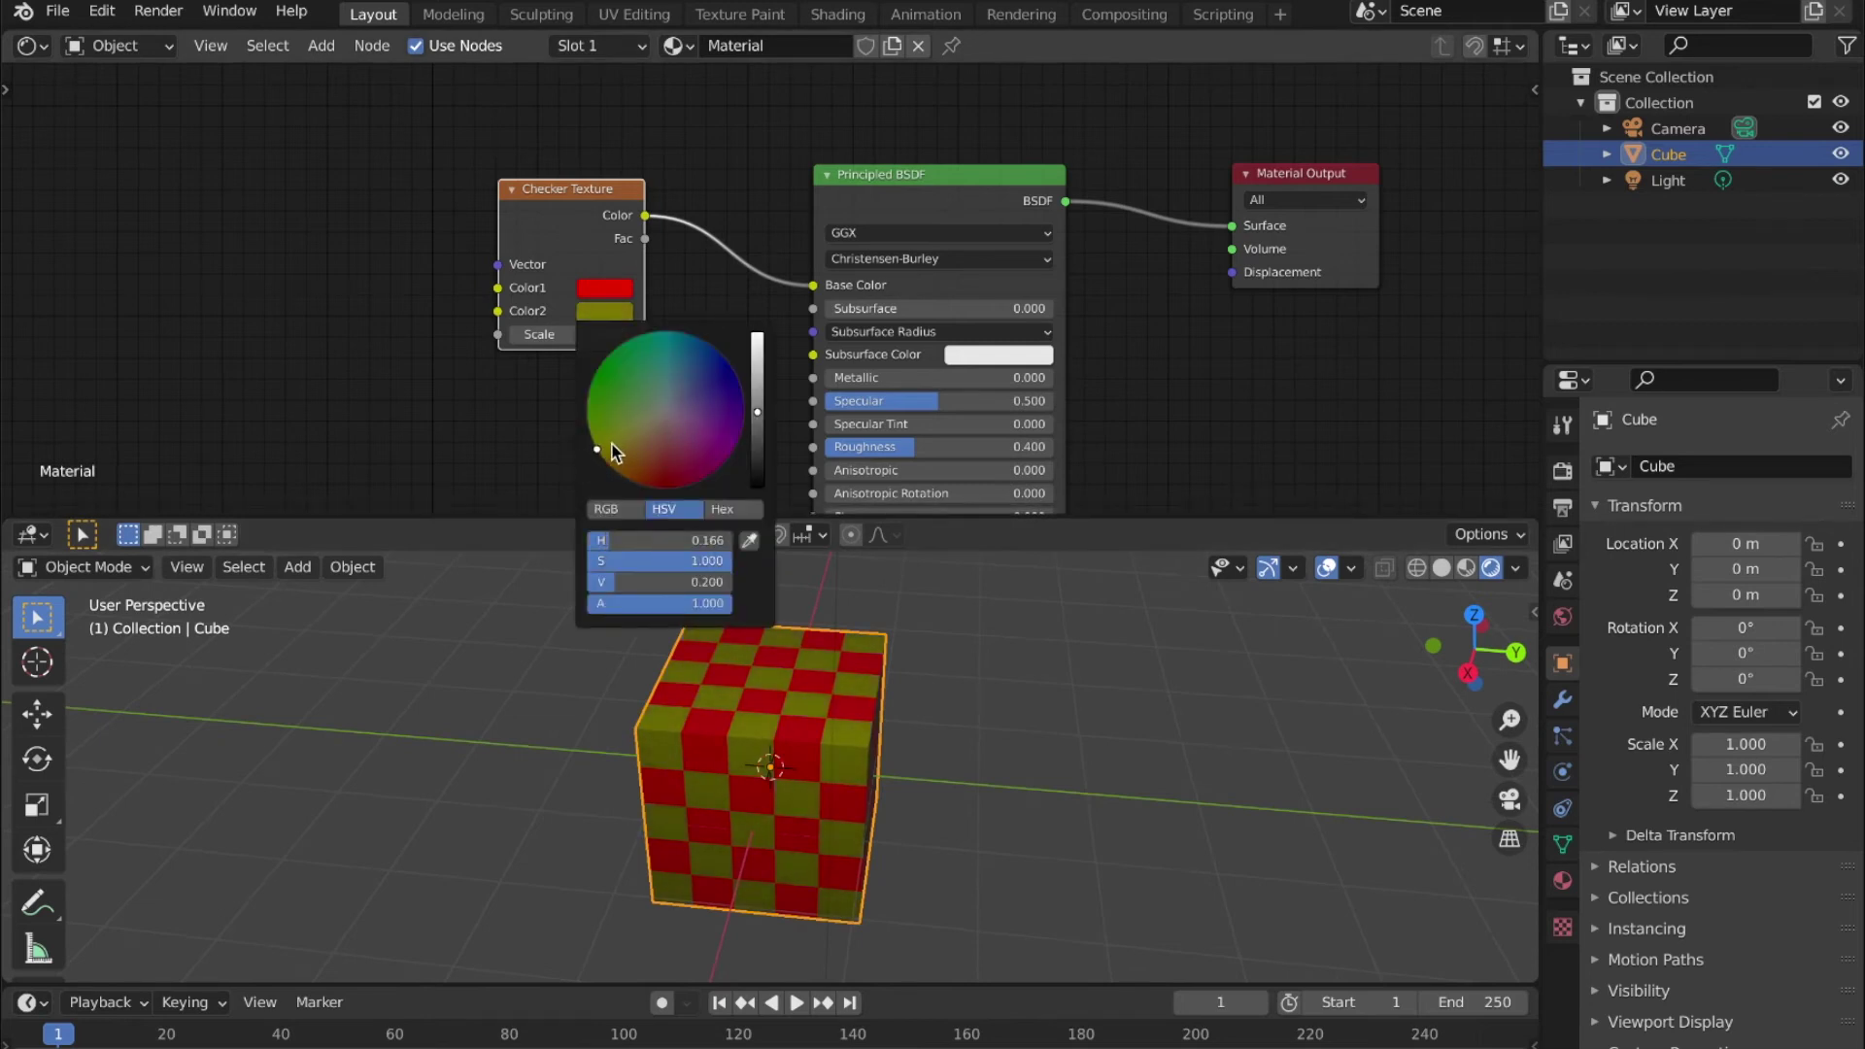
pyautogui.moveTo(757, 420); pyautogui.dragTo(756, 334)
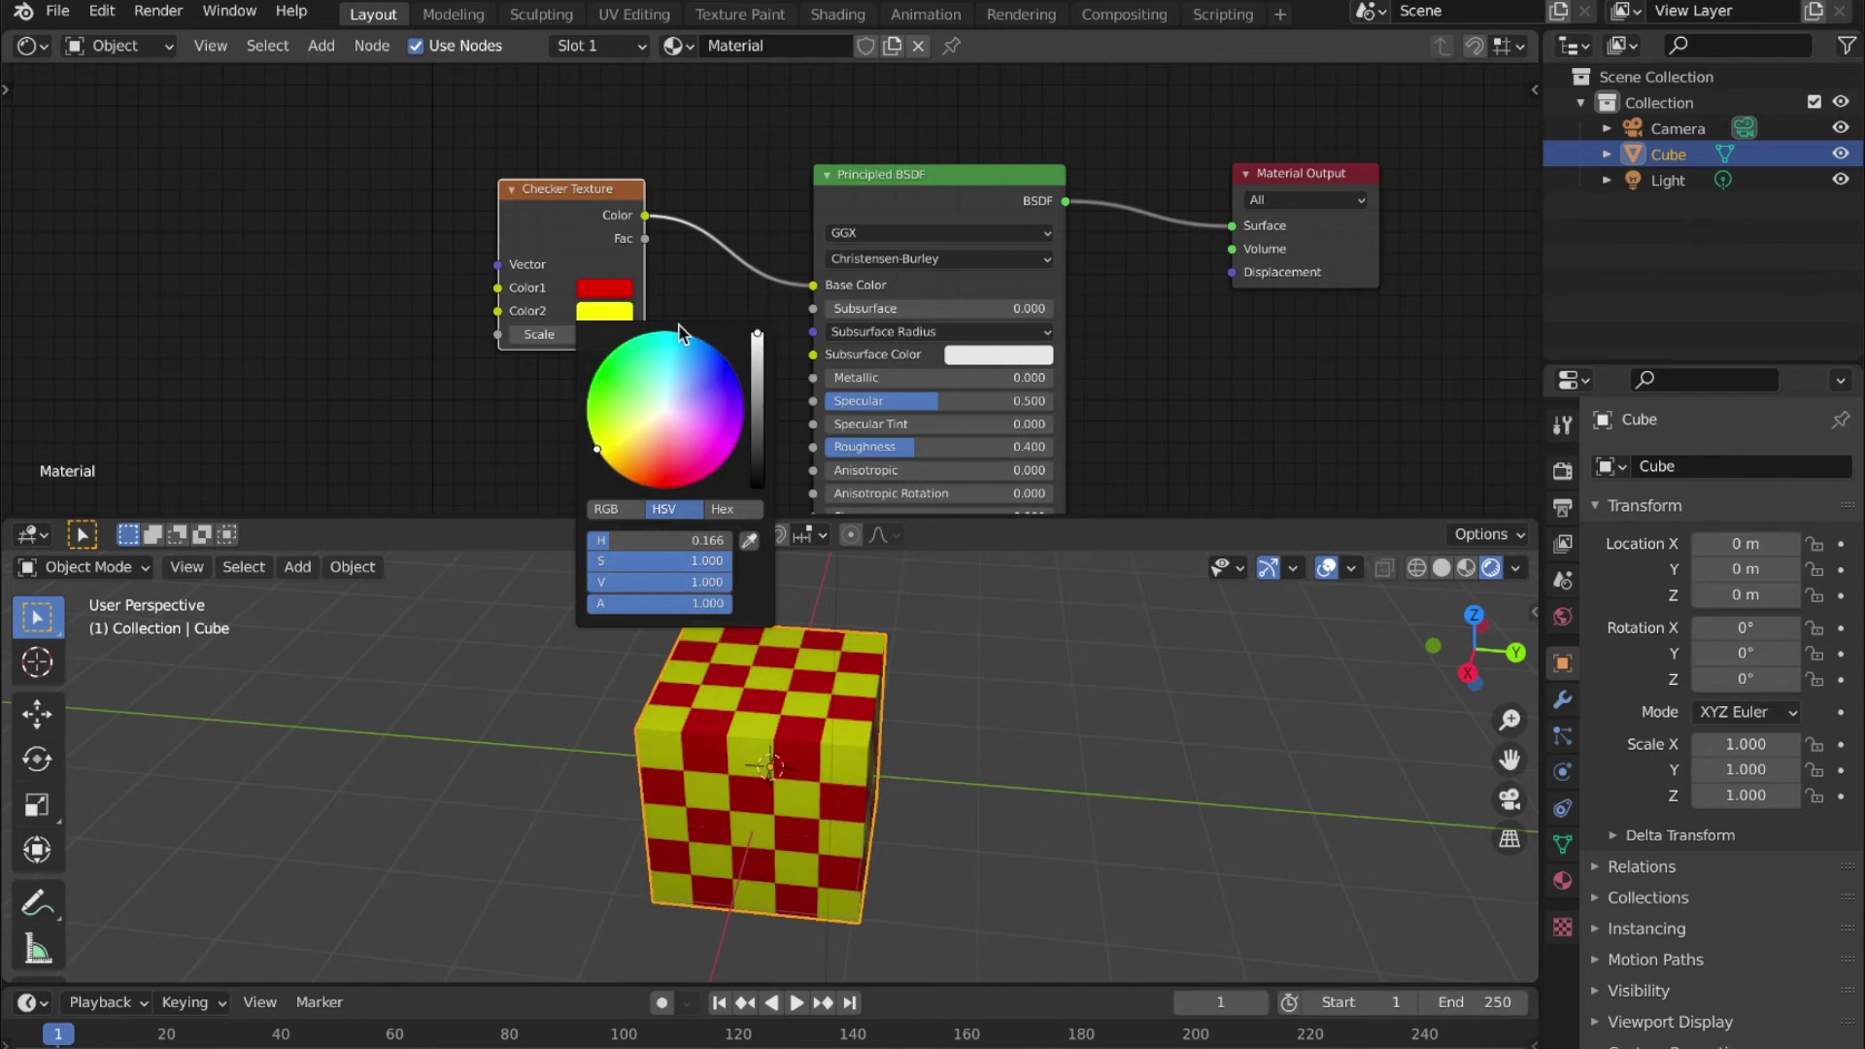
pyautogui.moveTo(933, 743); pyautogui.dragTo(1011, 778, button='middle')
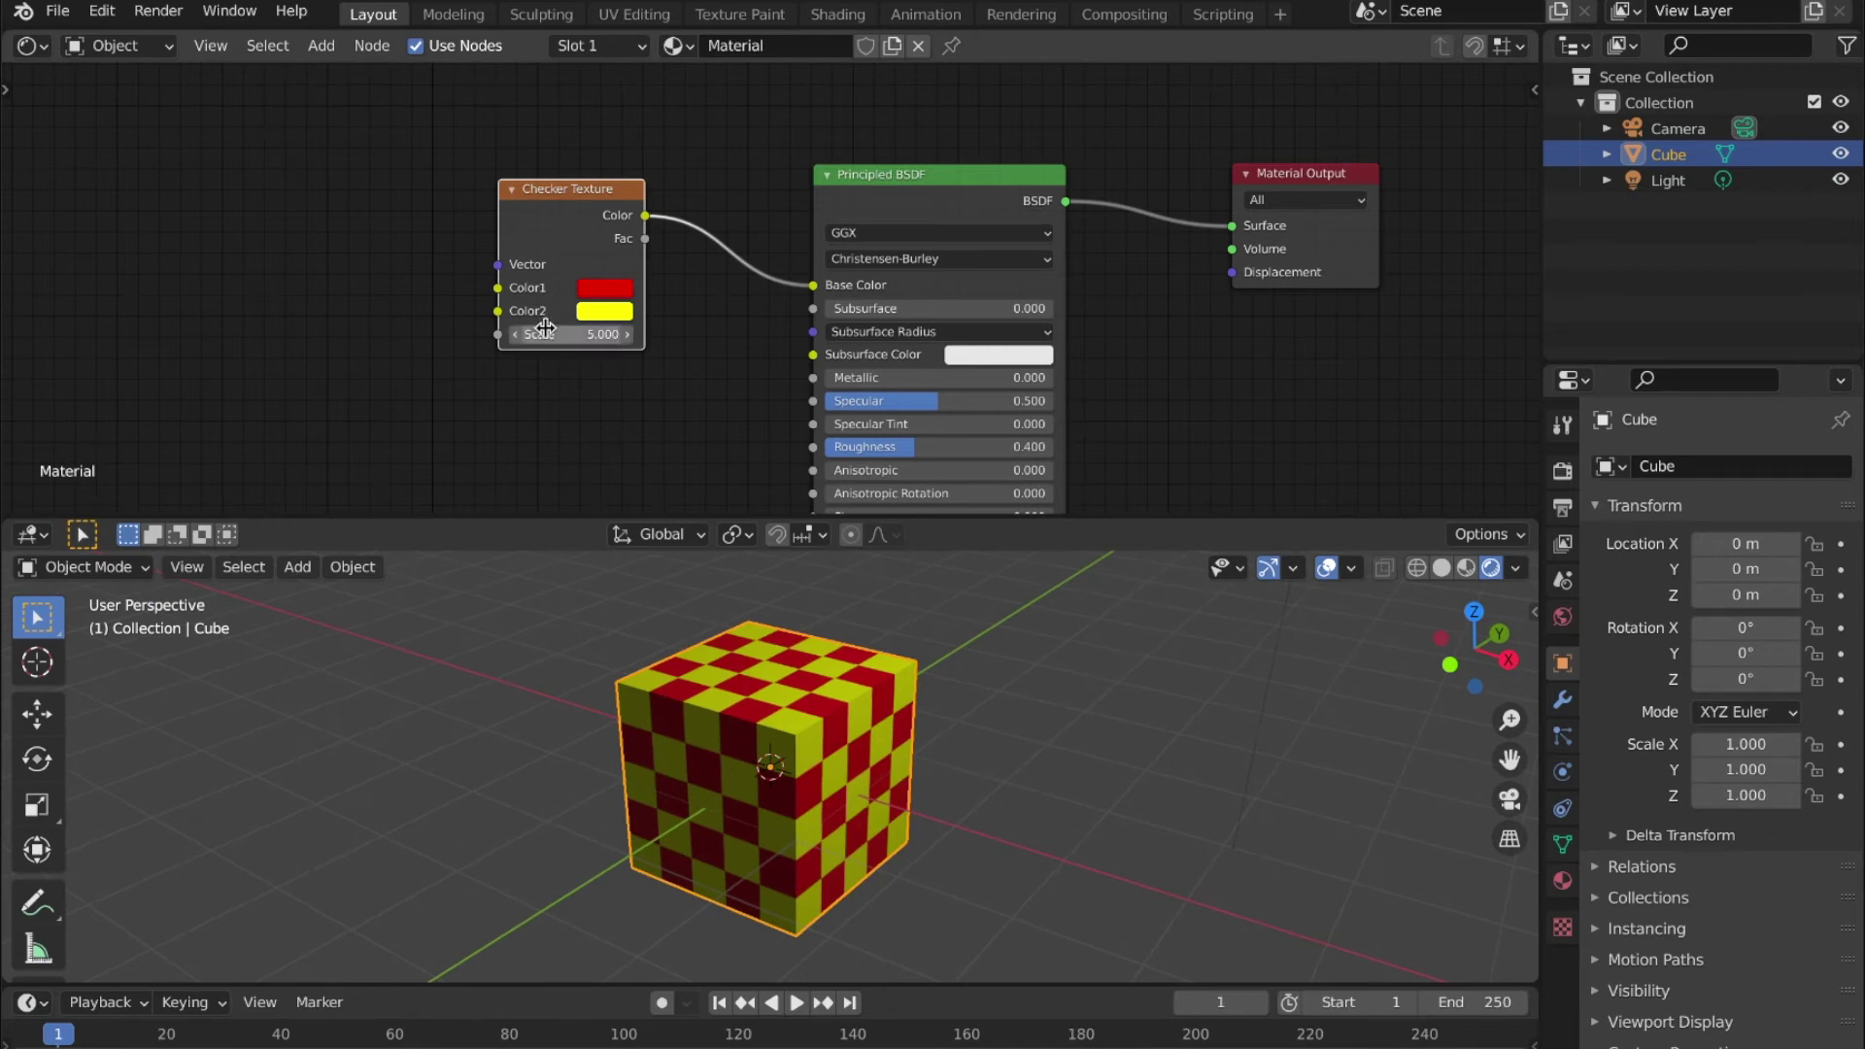
# Step: Try lowering the Checker Texture's scale to 1.001 and check the effect on the cube's faces
pyautogui.moveTo(545, 328)
pyautogui.mouseDown()
pyautogui.moveTo(629, 332)
pyautogui.moveTo(489, 329)
pyautogui.moveTo(556, 328)
pyautogui.moveTo(532, 329)
pyautogui.mouseUp()
pyautogui.moveTo(1117, 855); pyautogui.dragTo(623, 629, button='middle')
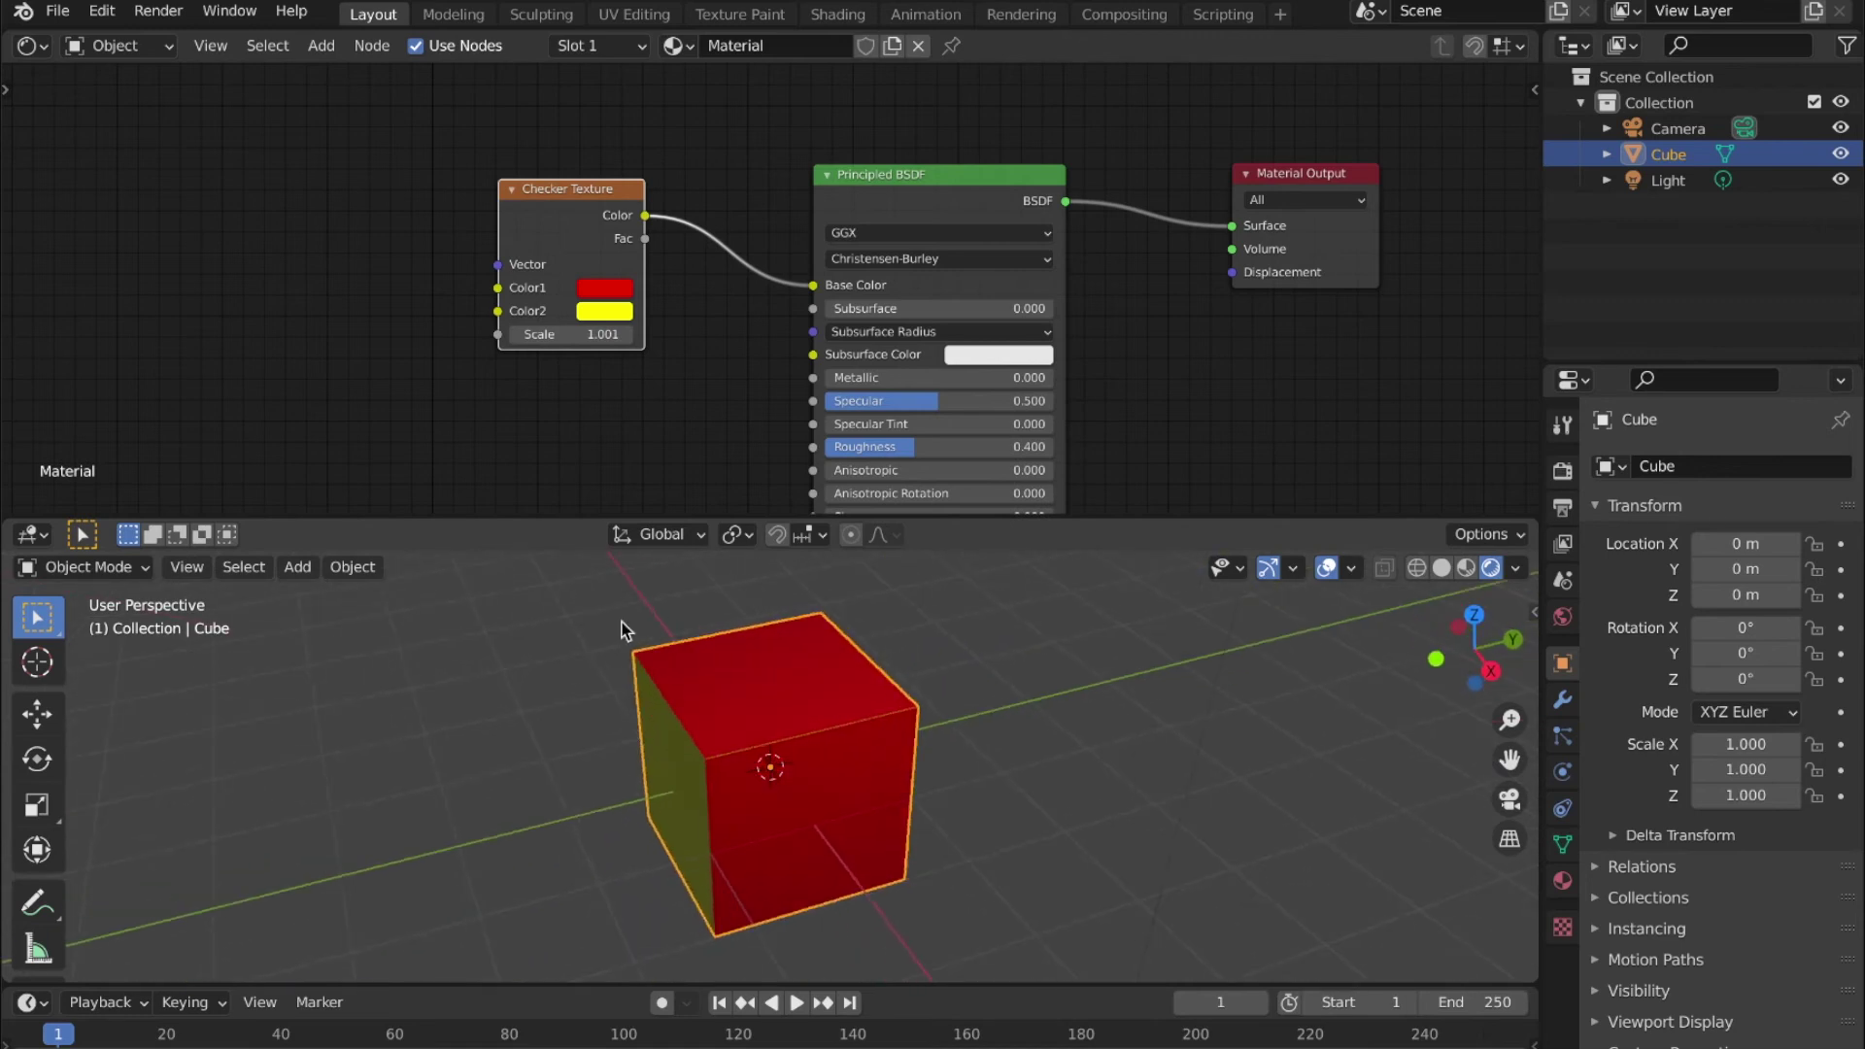
pyautogui.moveTo(553, 184); pyautogui.dragTo(516, 176)
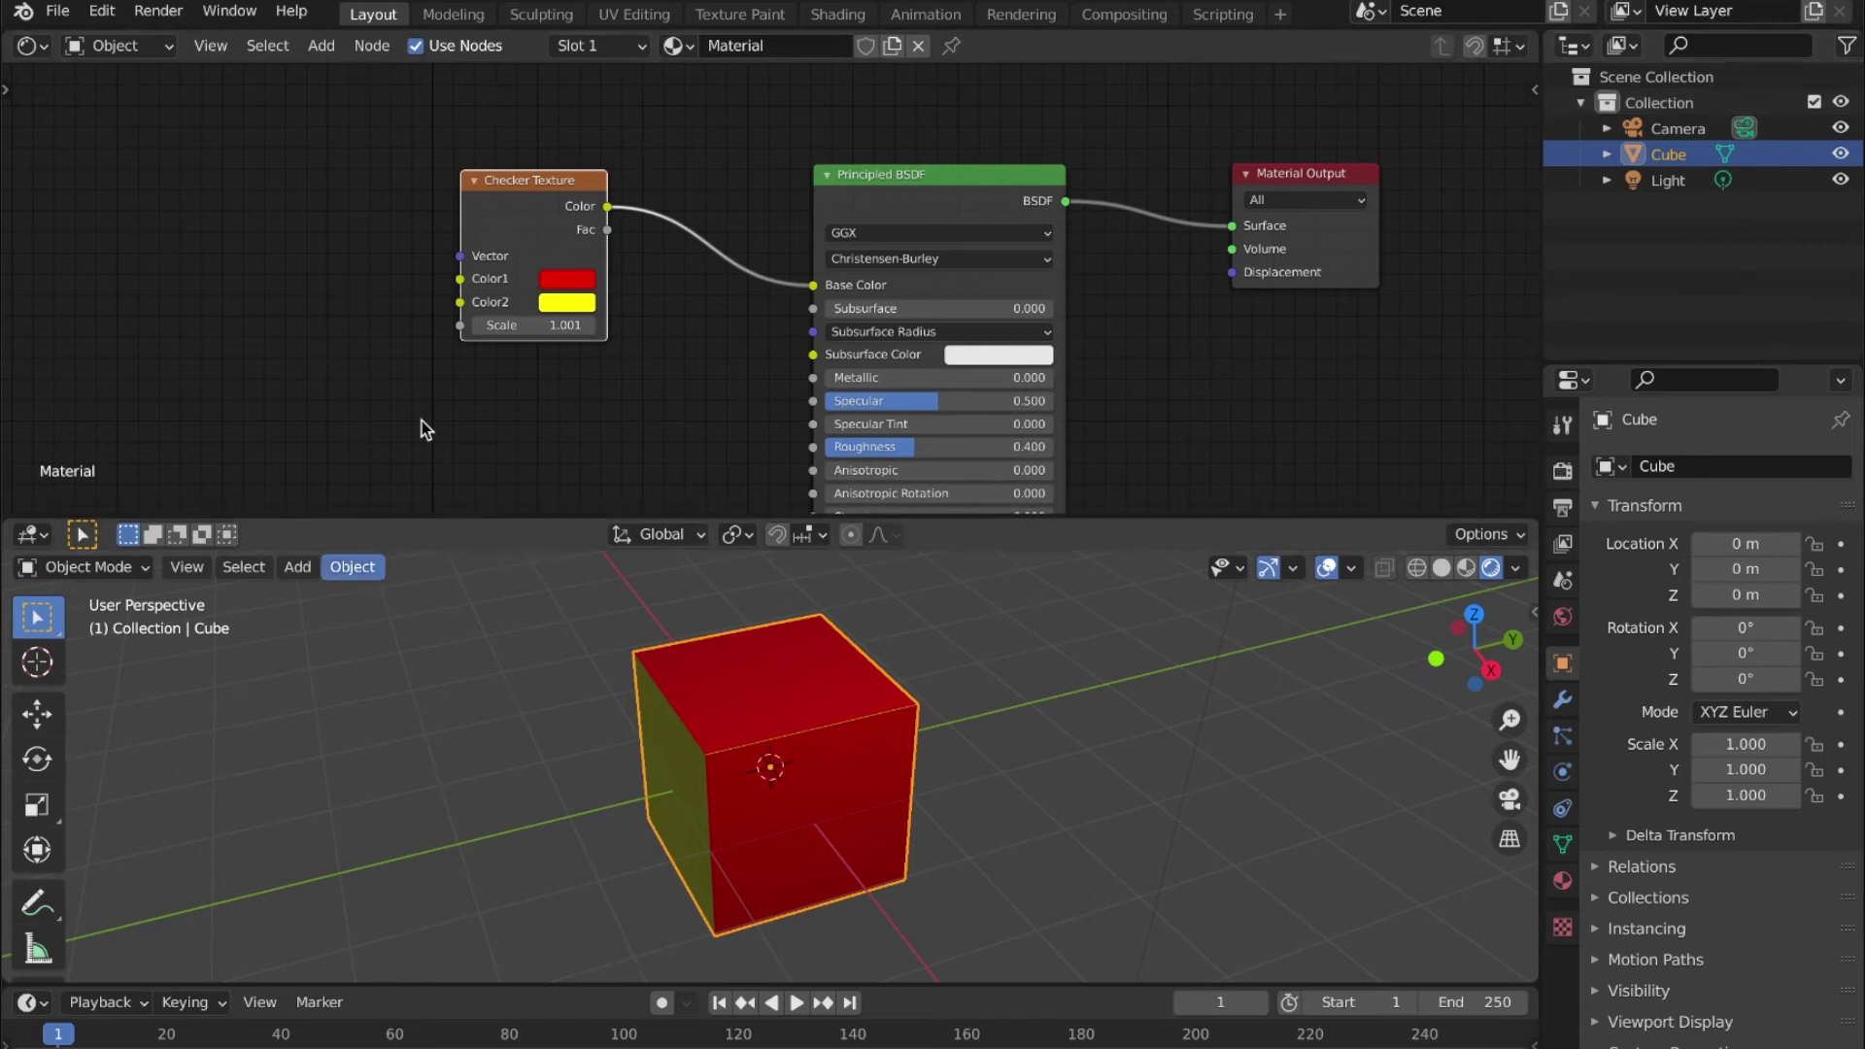
pyautogui.moveTo(487, 194); pyautogui.dragTo(524, 219)
# Step: Set the Checker Texture's scale to 5
pyautogui.click(561, 355)
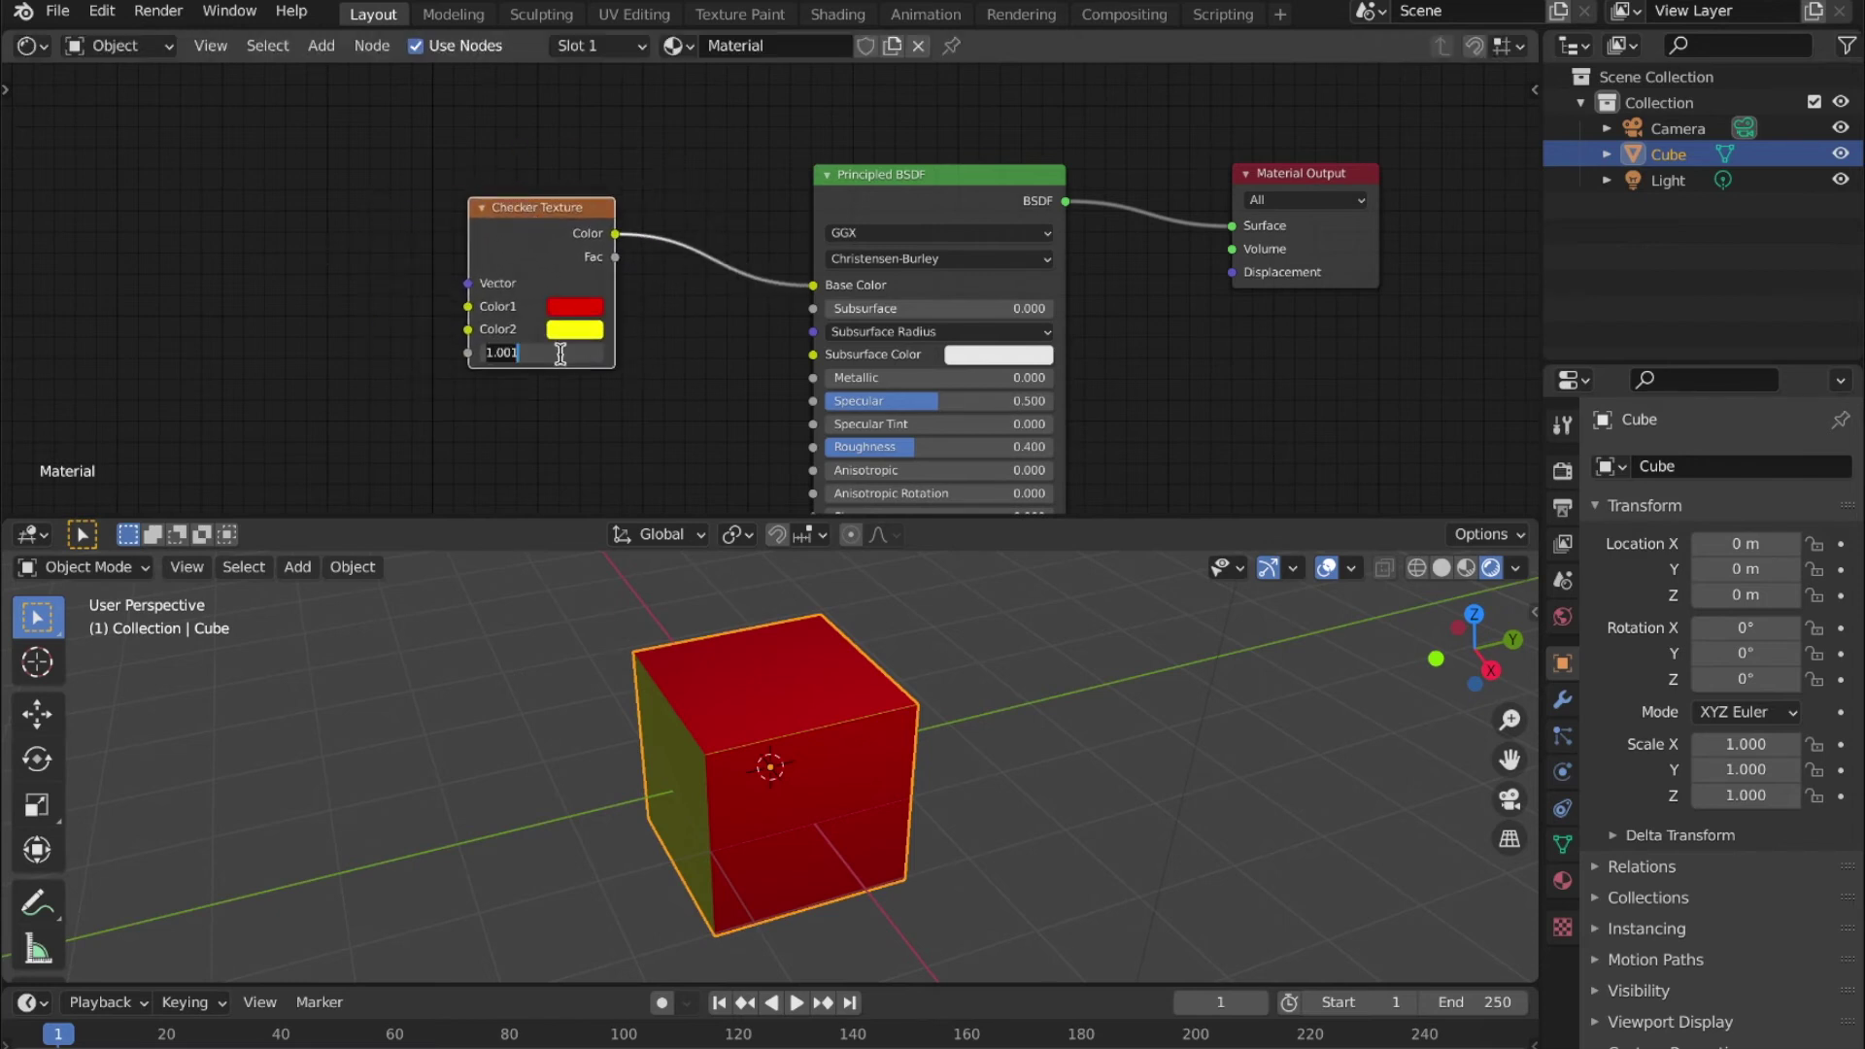
pyautogui.write('5')
pyautogui.press('Return')
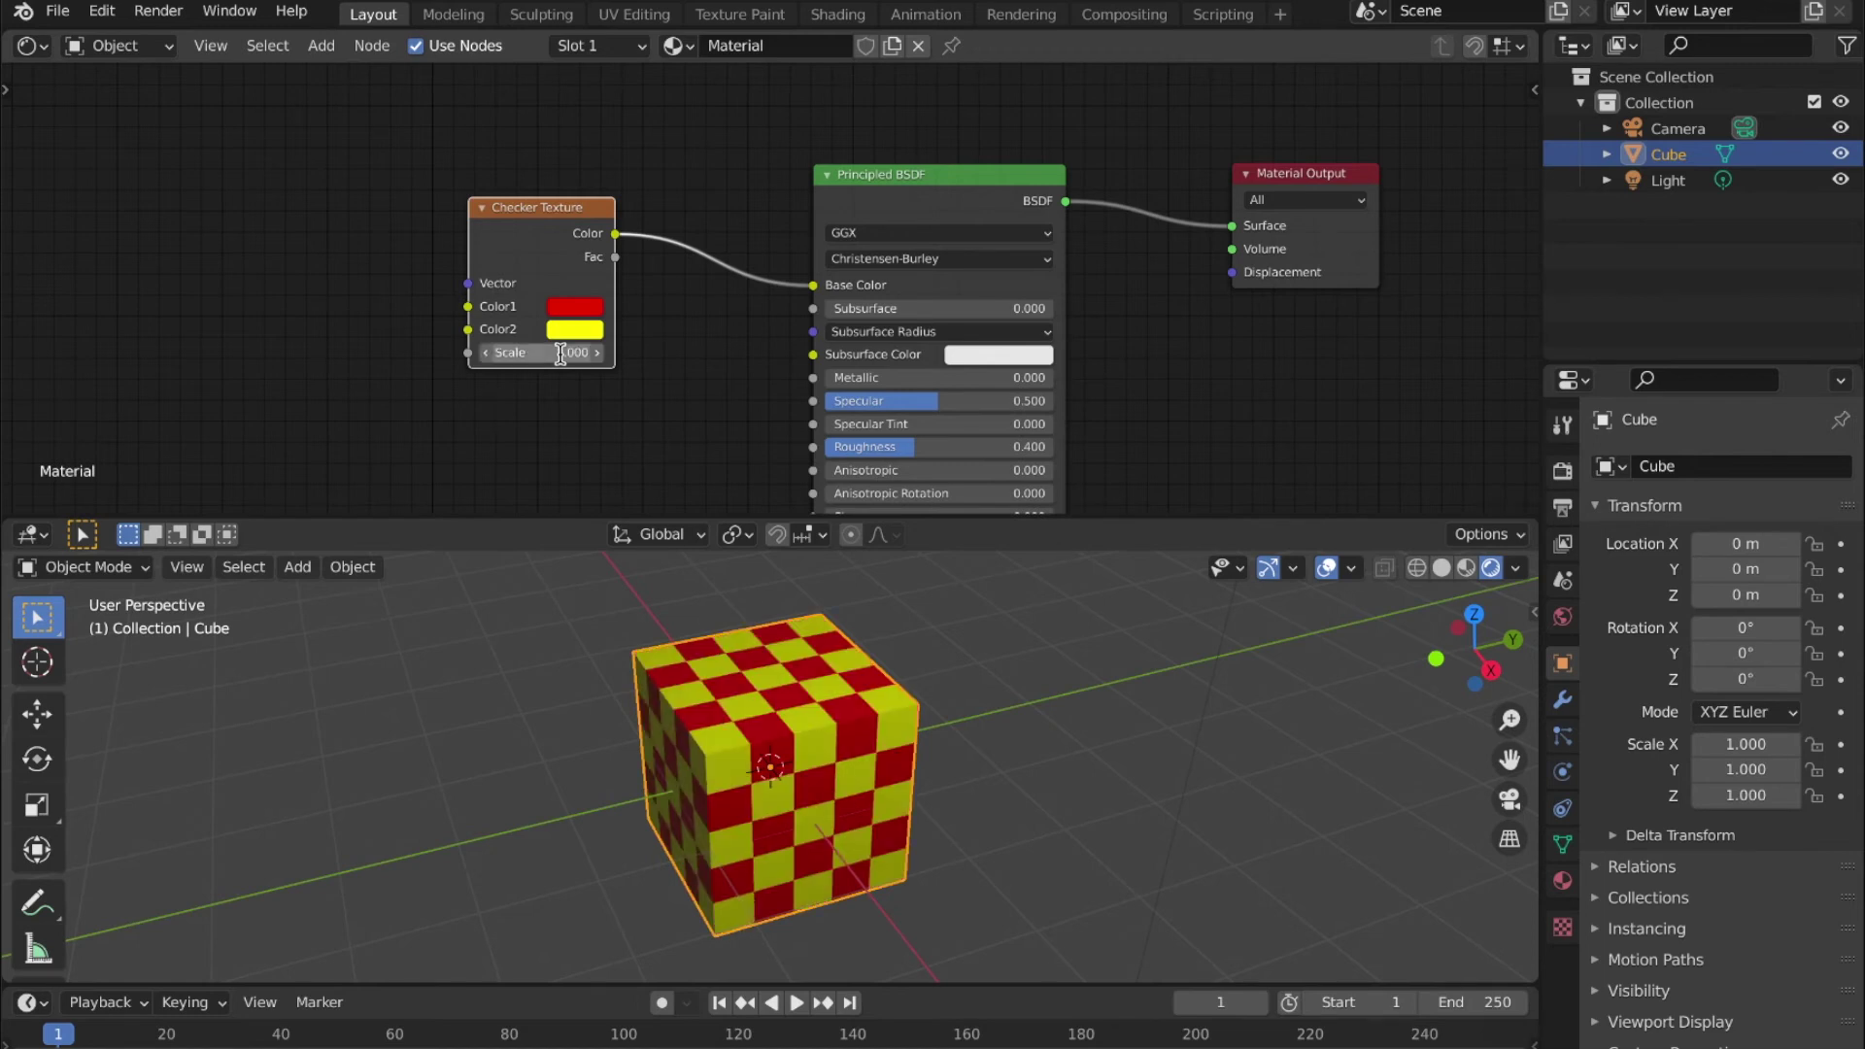
pyautogui.moveTo(729, 771); pyautogui.dragTo(915, 758, button='middle')
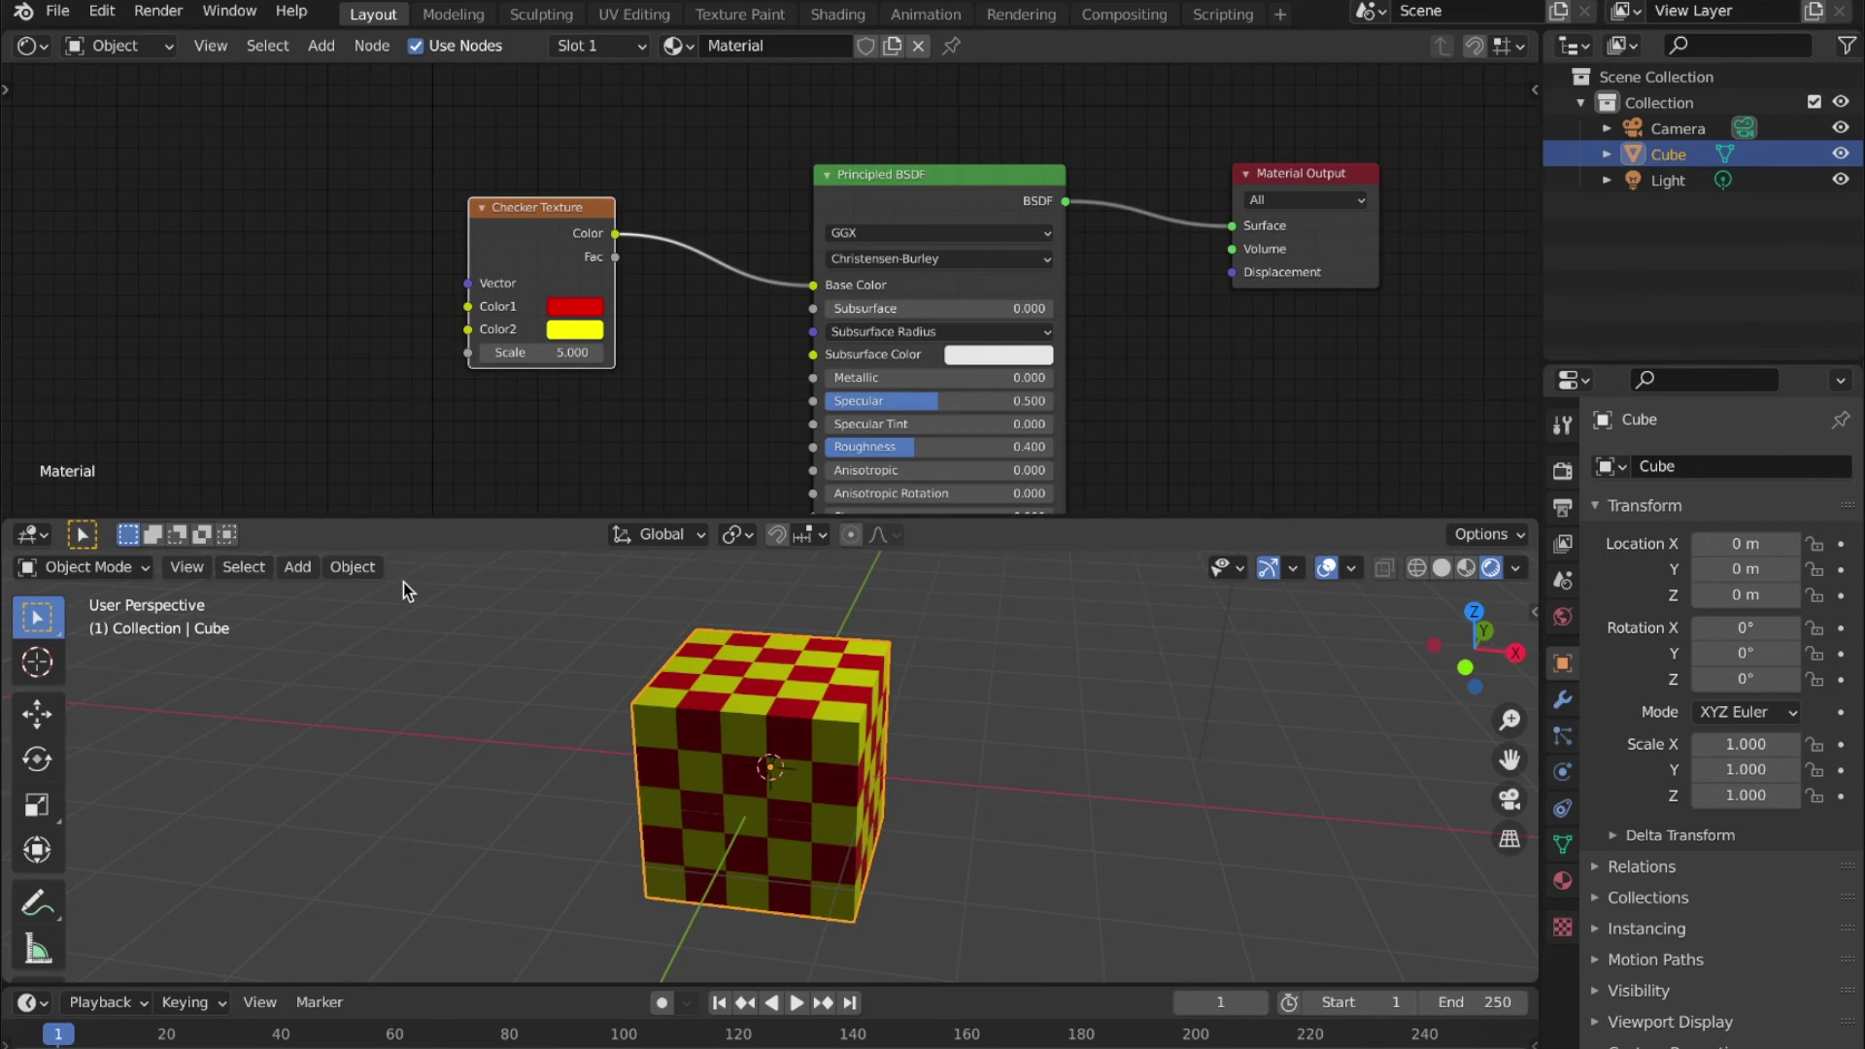
pyautogui.moveTo(541, 220)
pyautogui.mouseDown()
pyautogui.moveTo(439, 207)
pyautogui.moveTo(559, 205)
pyautogui.mouseUp()
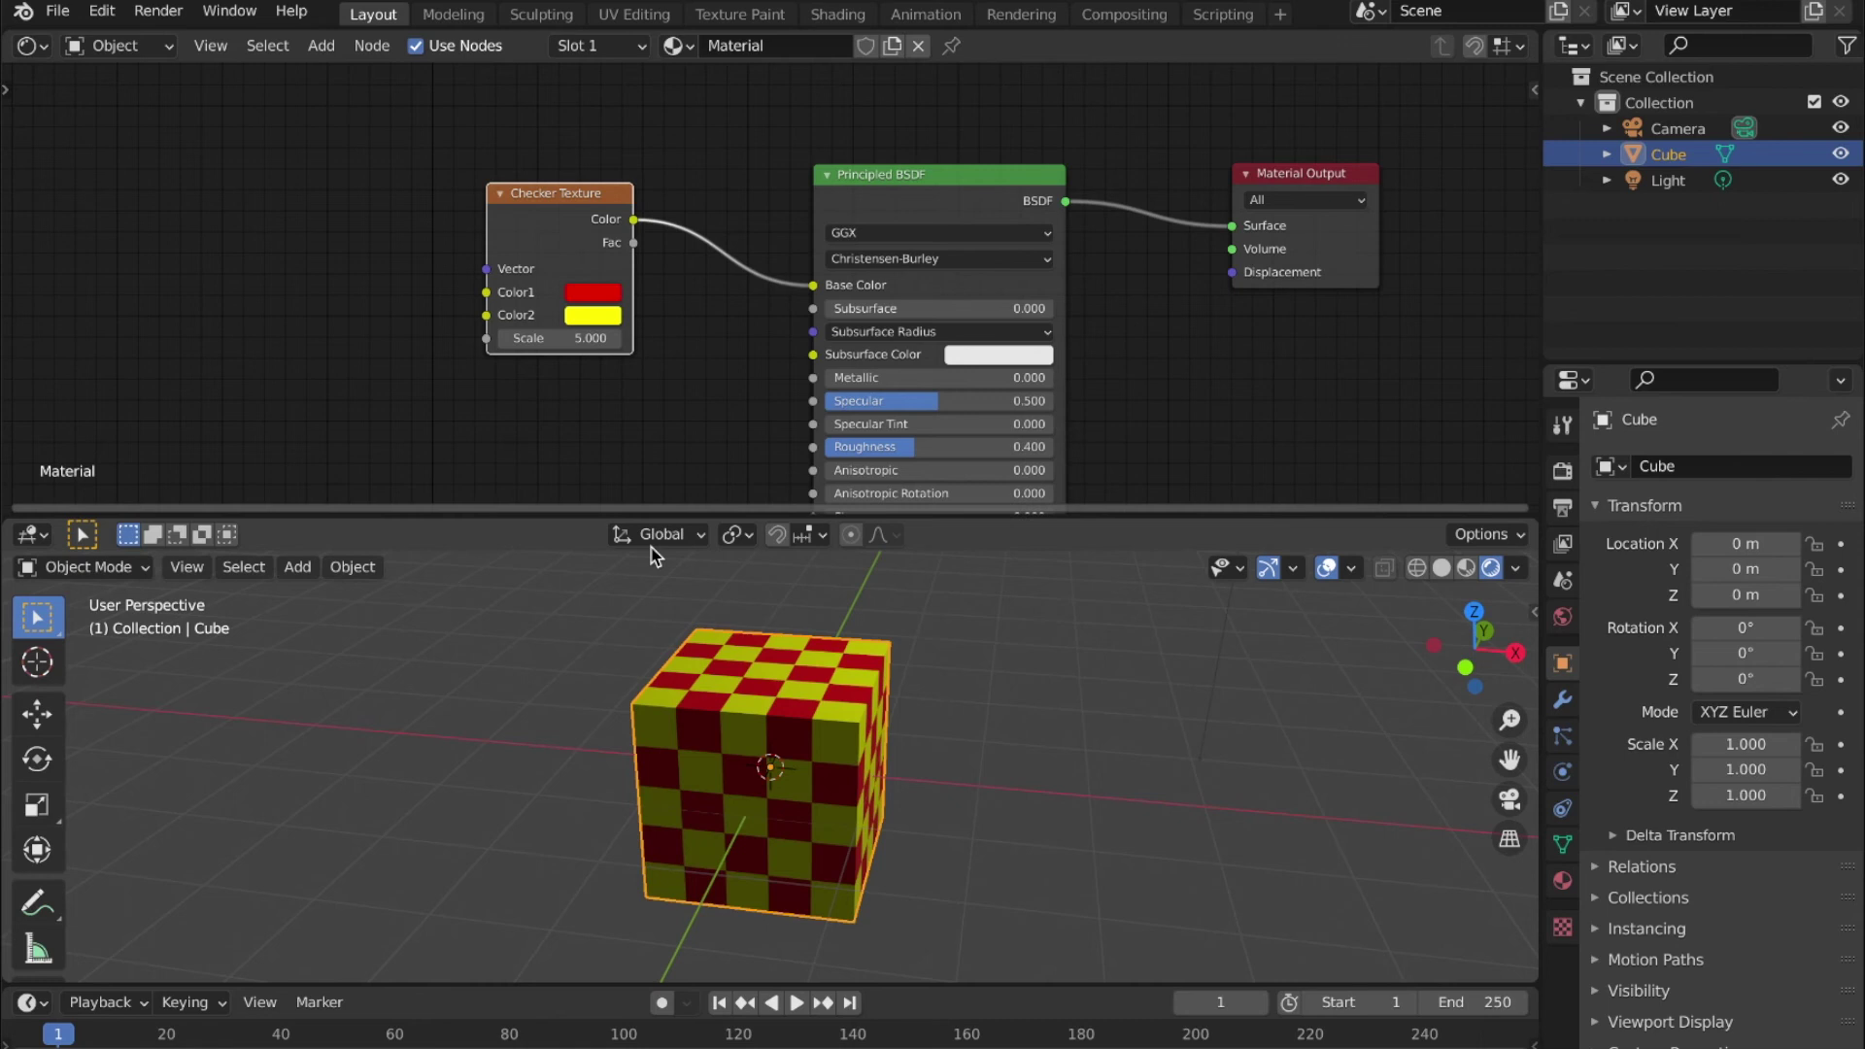
pyautogui.moveTo(738, 748); pyautogui.dragTo(348, 811, button='middle')
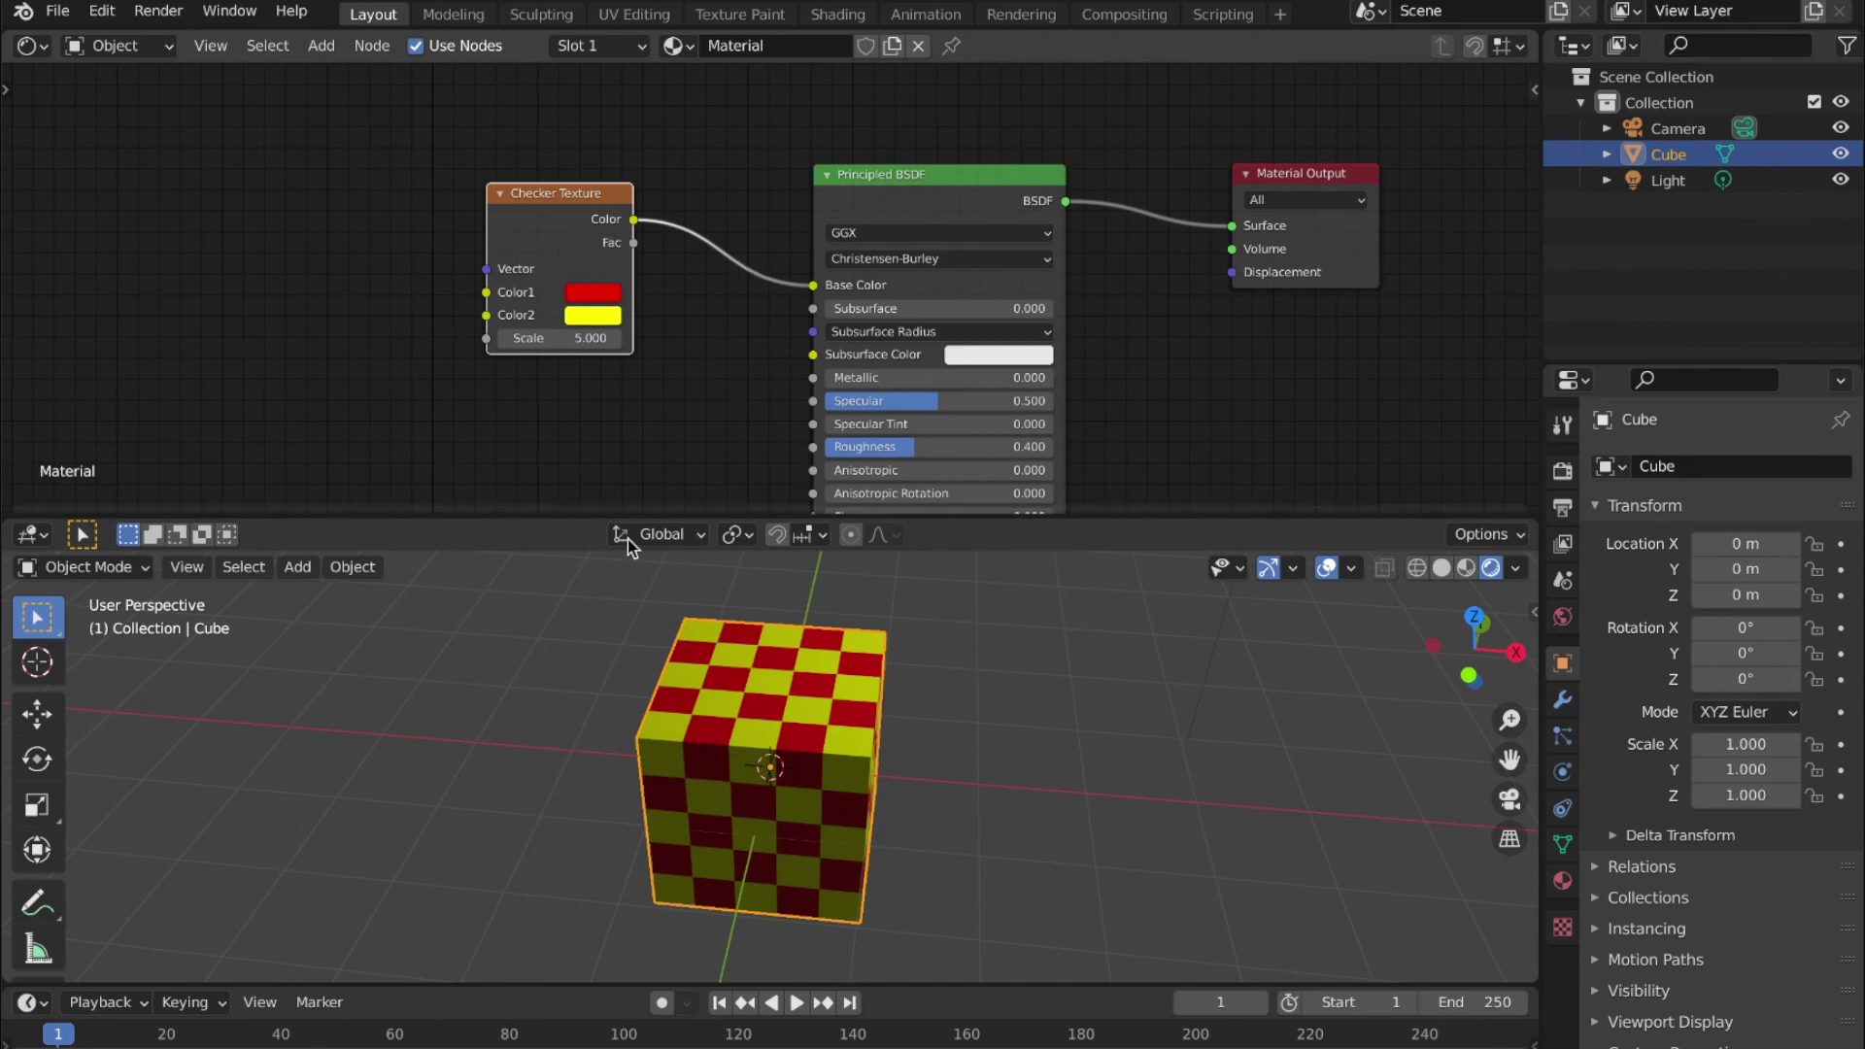
pyautogui.moveTo(729, 770); pyautogui.dragTo(742, 764, button='middle')
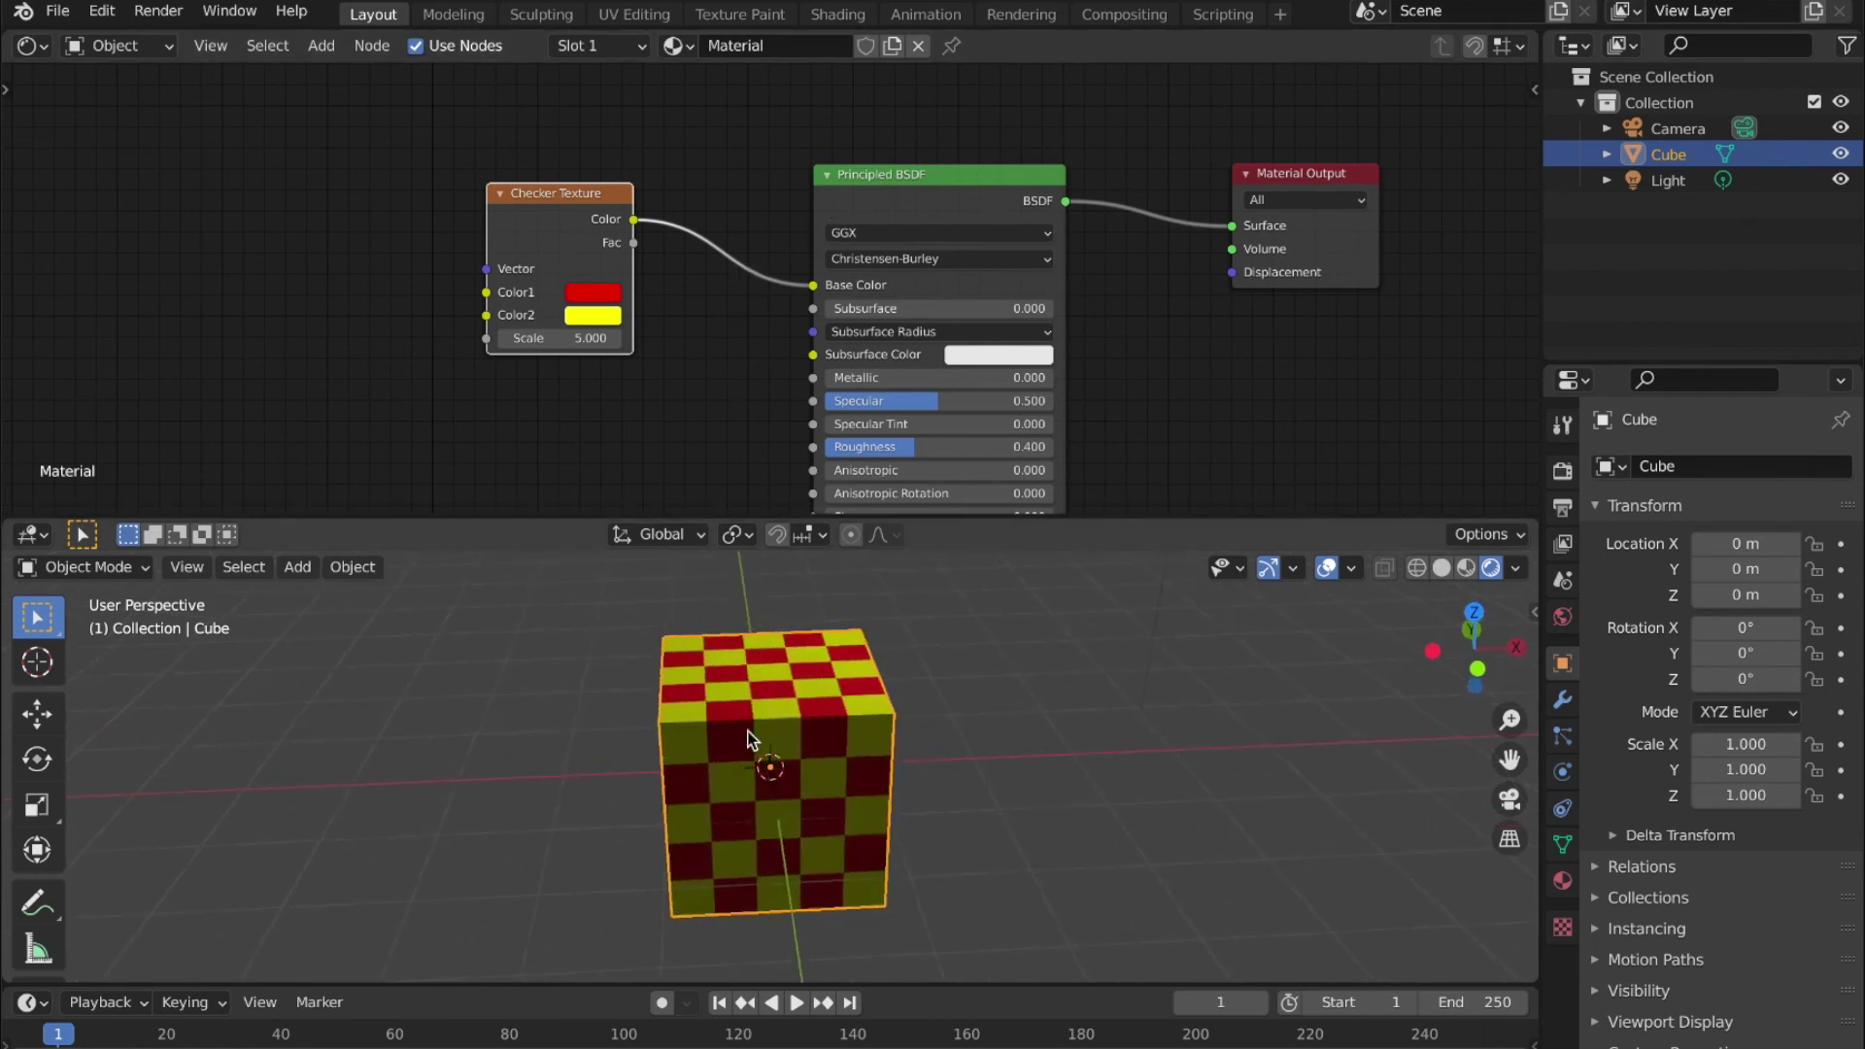